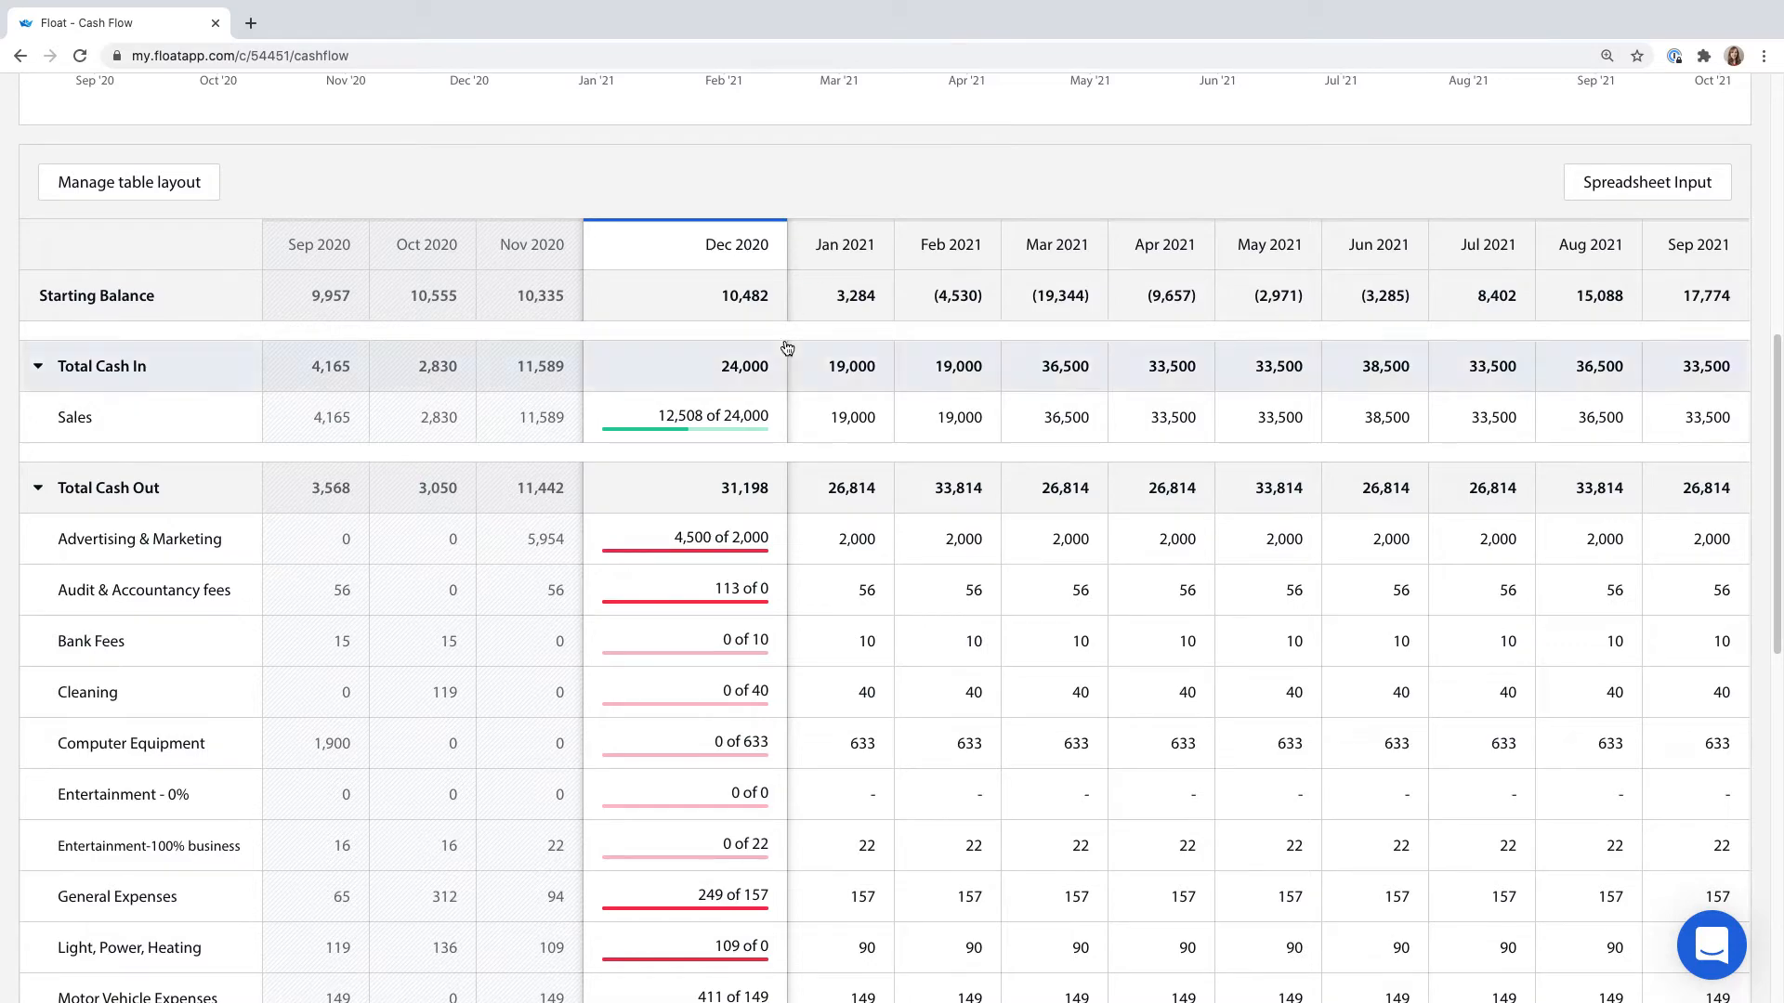
# - Review the December 2020 Sales budgets in the cash flow table and close their details
pyautogui.click(725, 417)
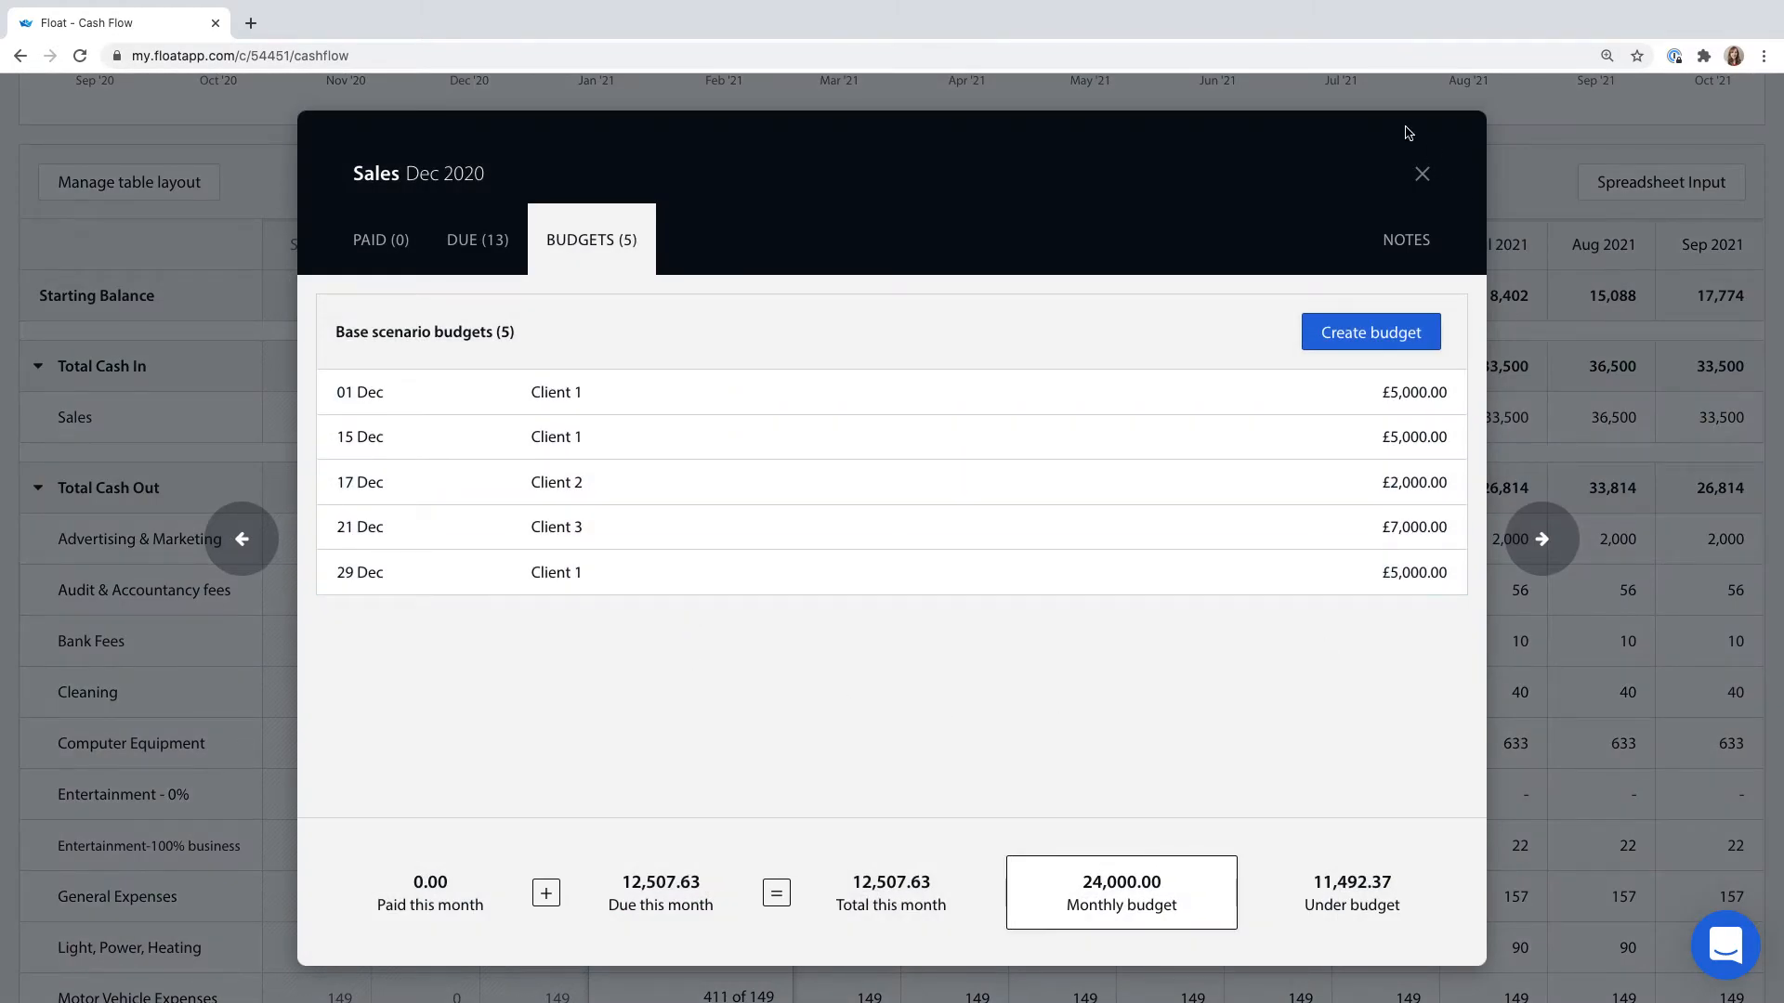
pyautogui.click(1420, 176)
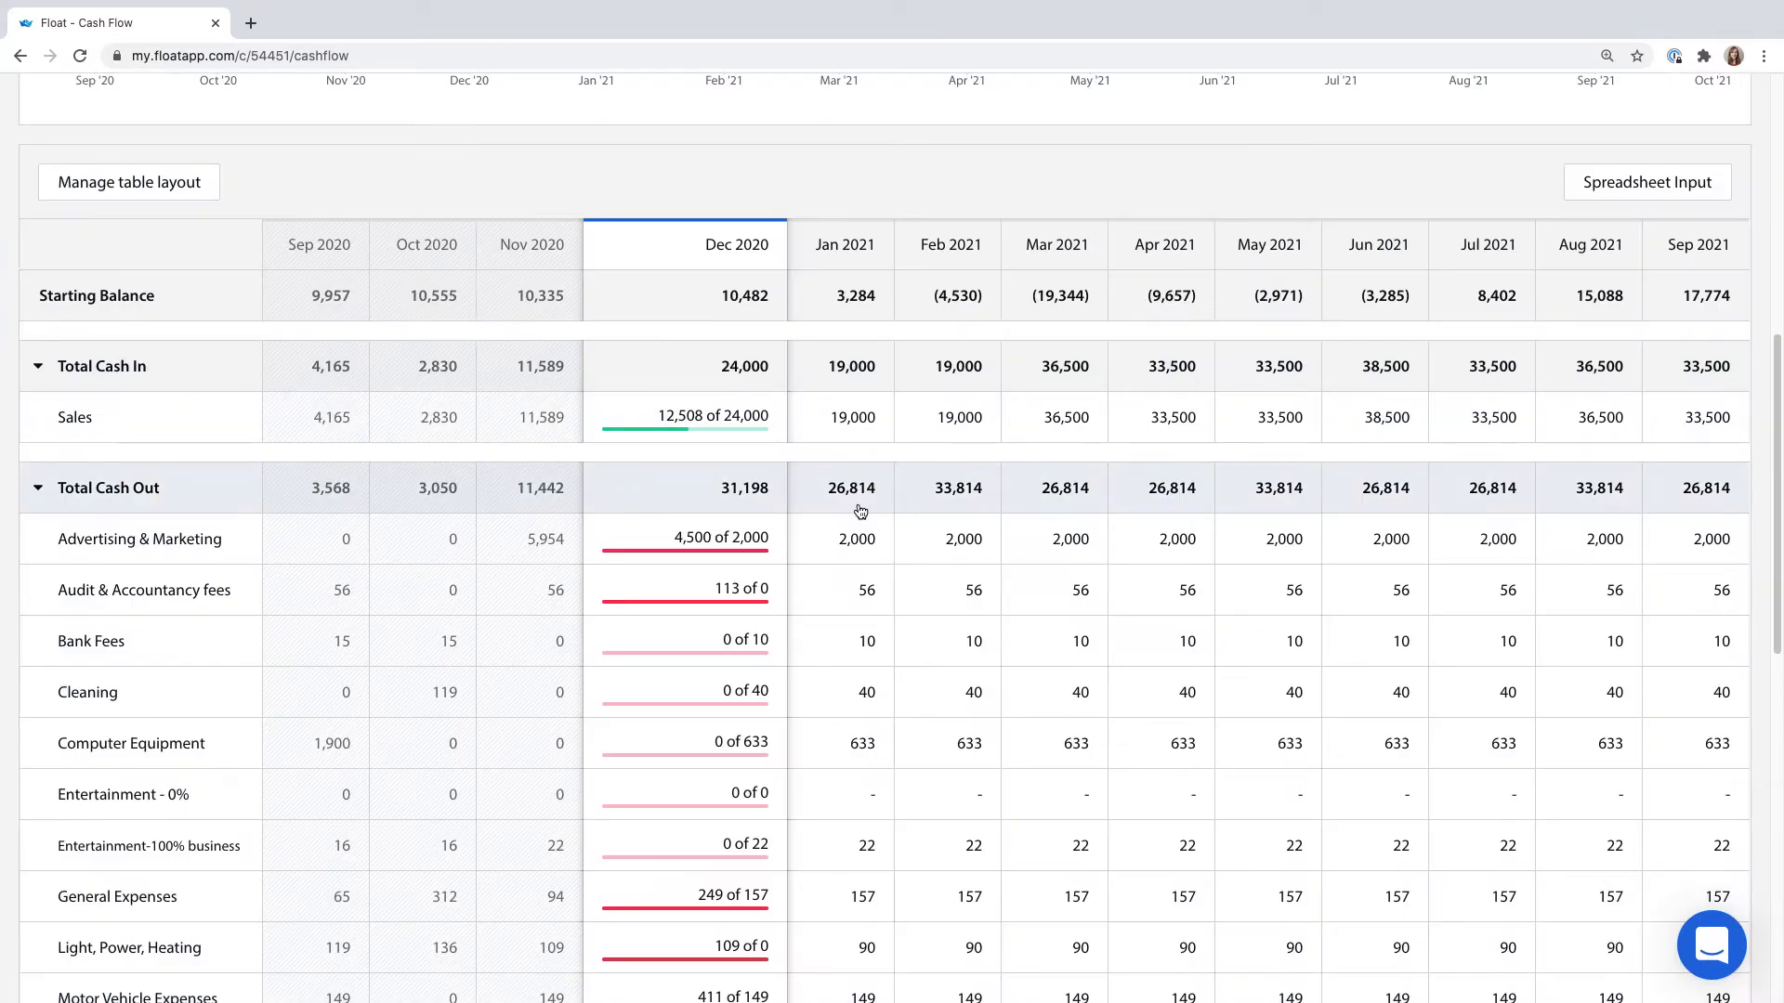
# - Try a December 2020 budget for Audit & Accountancy fees with last month's actual of £56.35, and discard it
pyautogui.click(721, 587)
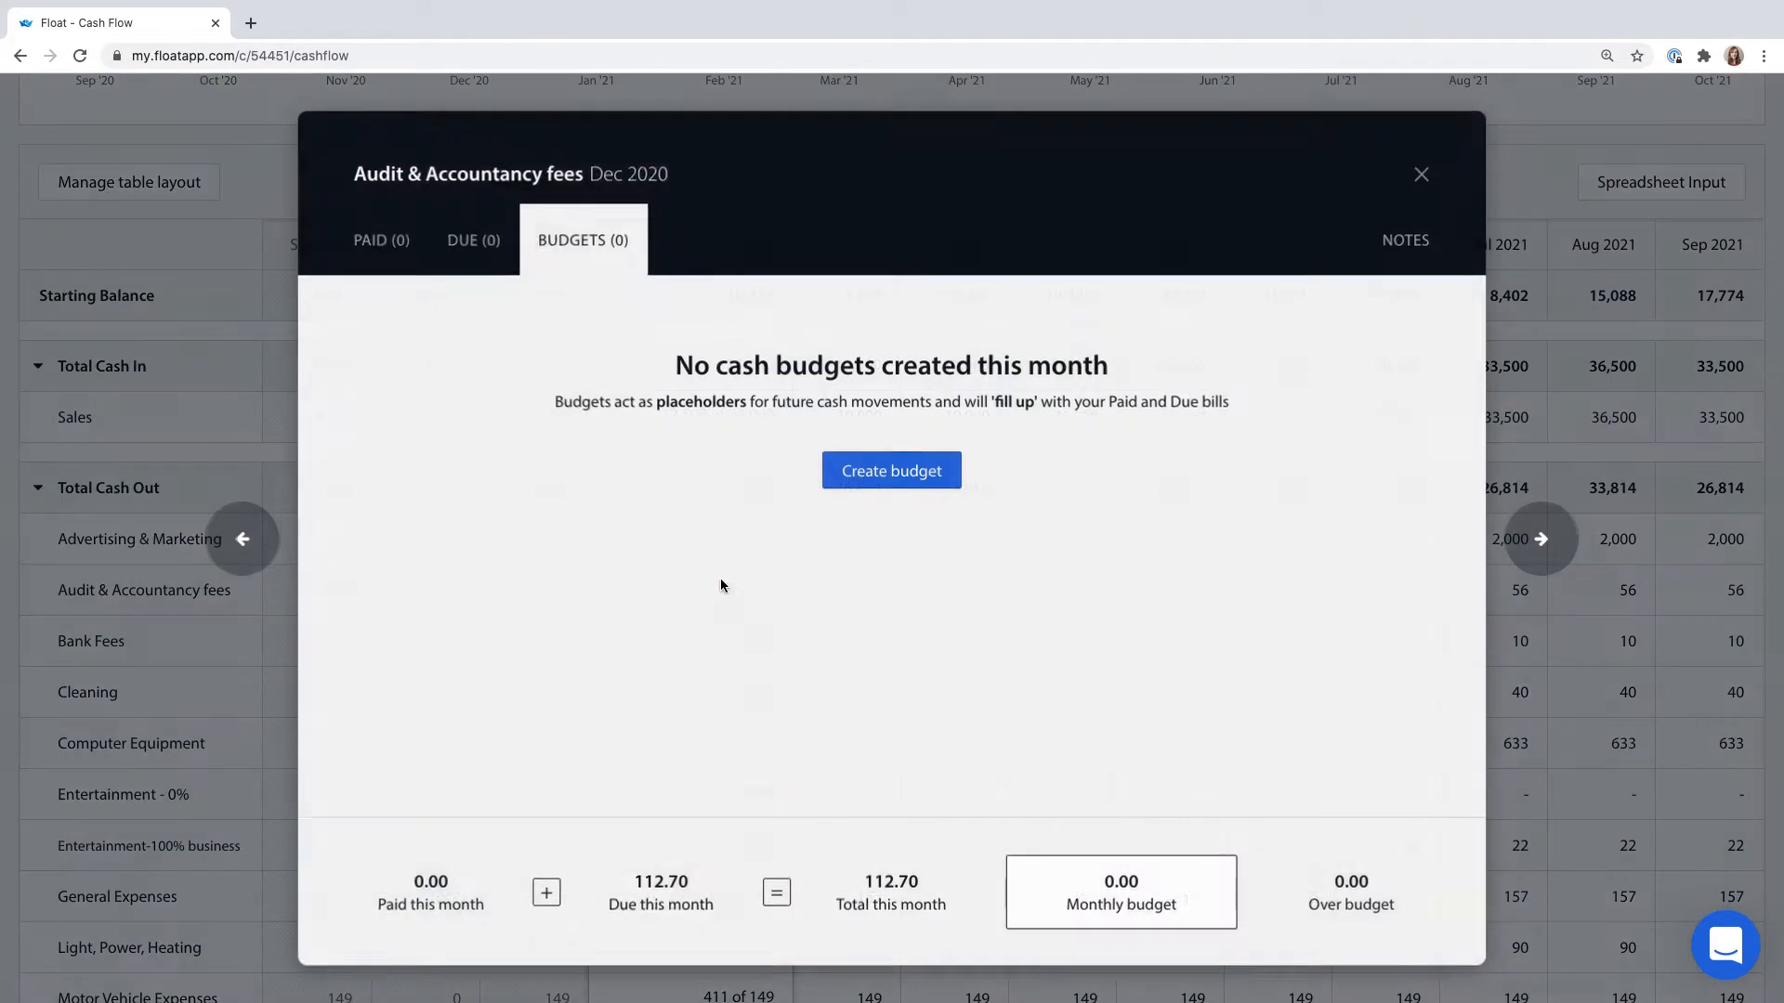
pyautogui.click(920, 474)
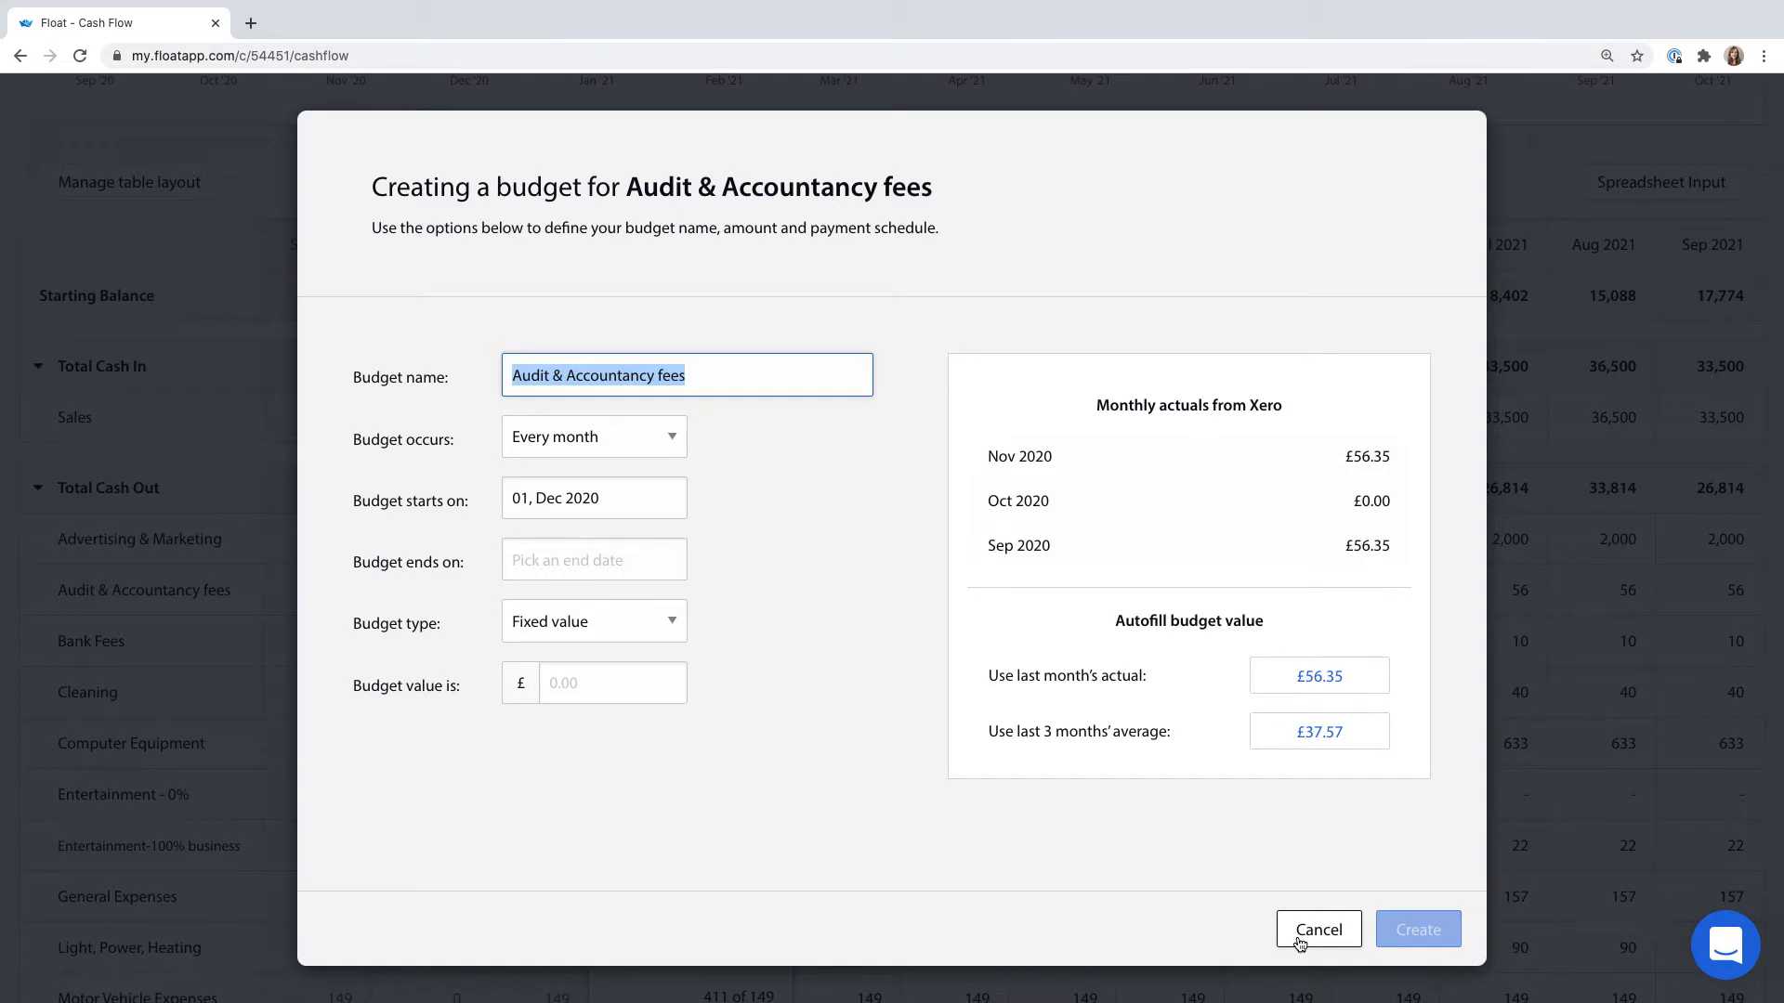
pyautogui.click(1333, 686)
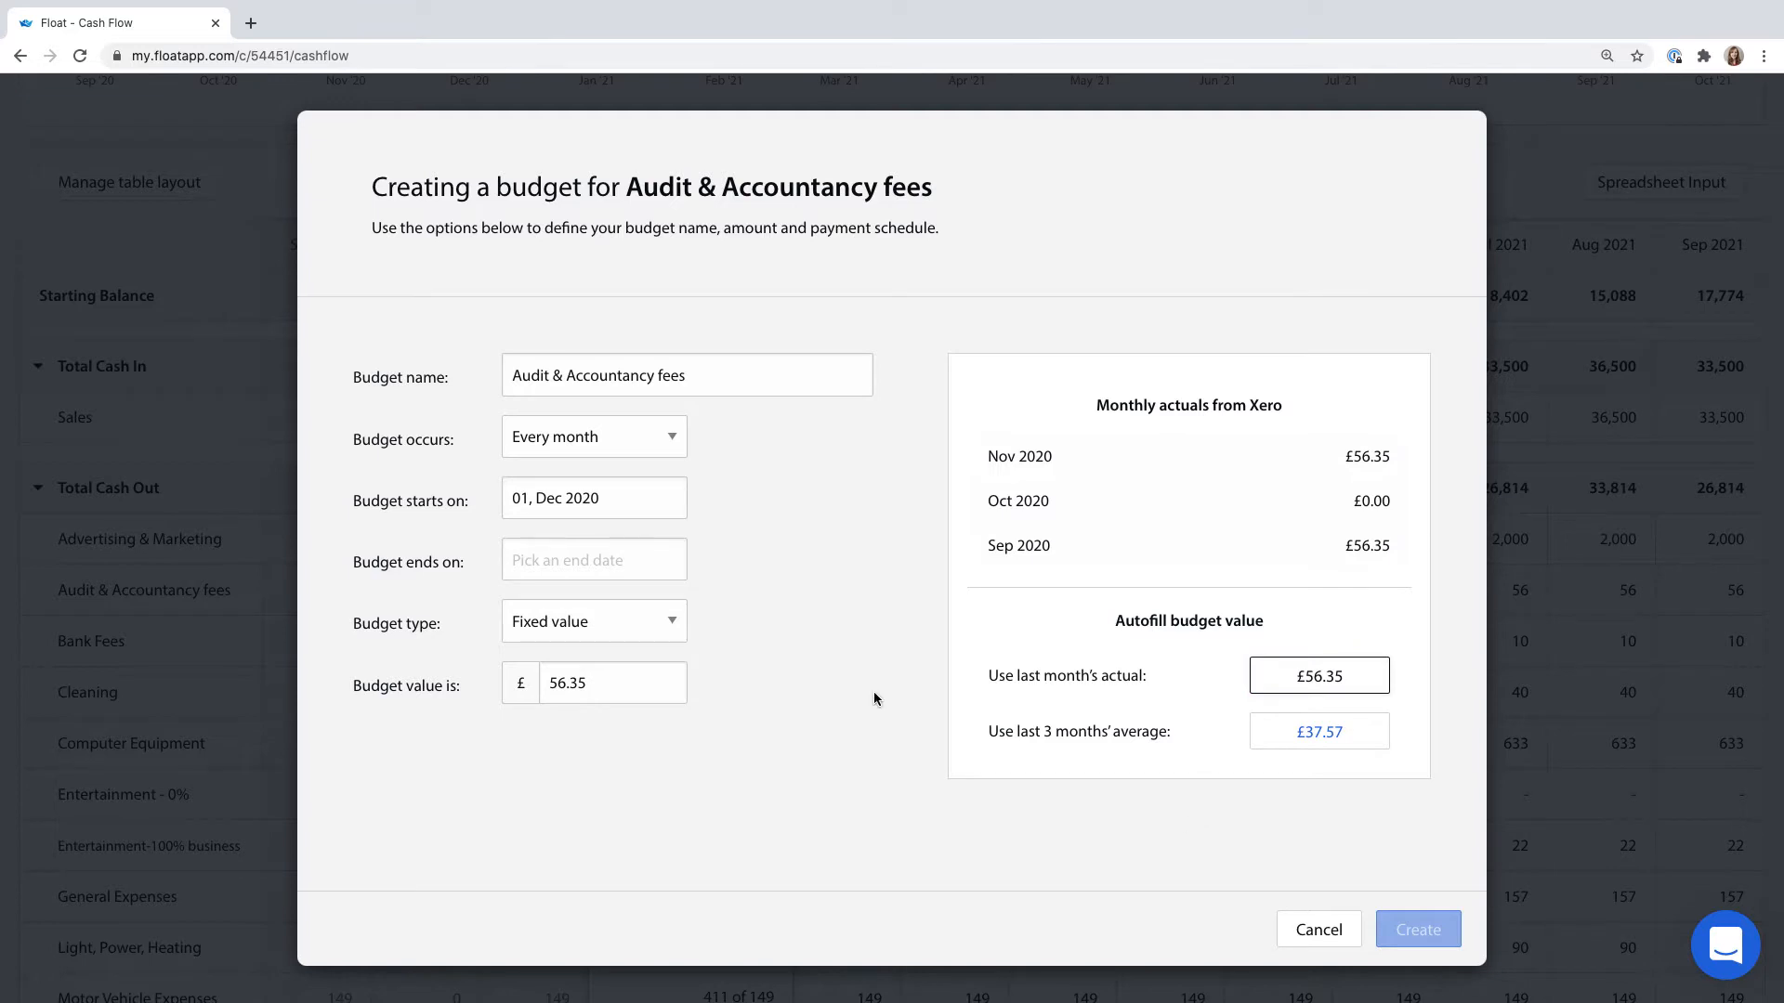
pyautogui.click(604, 680)
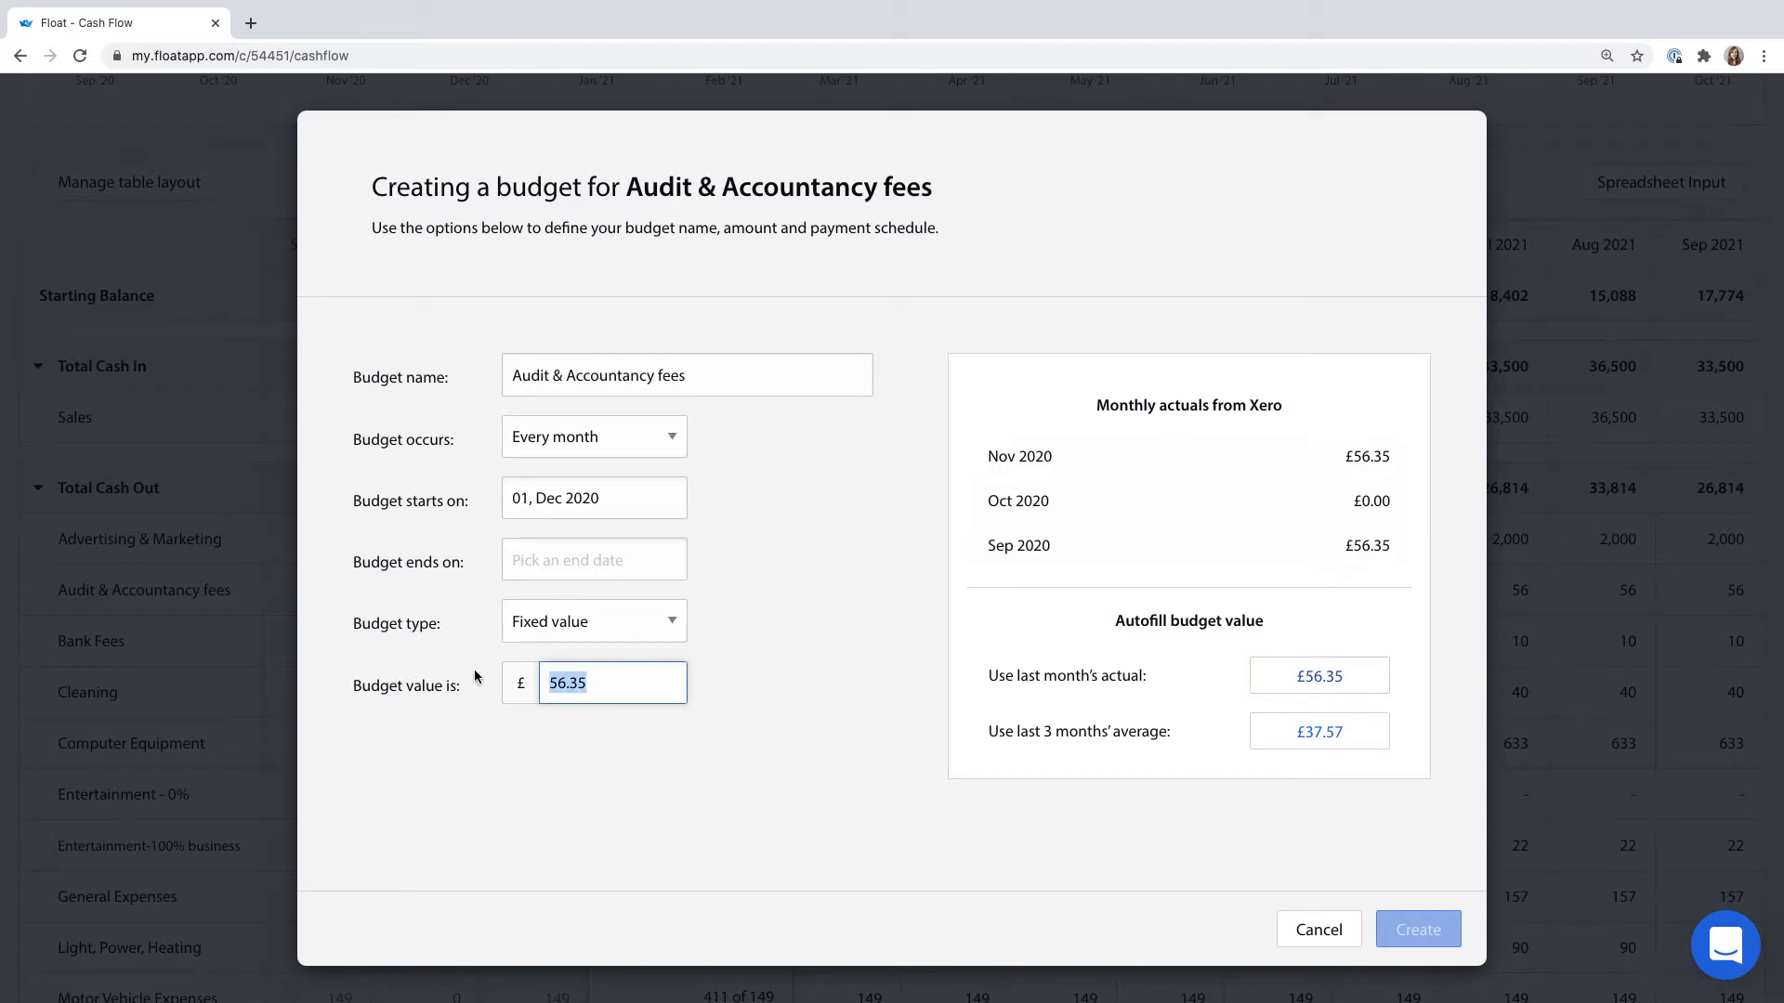
pyautogui.click(1317, 929)
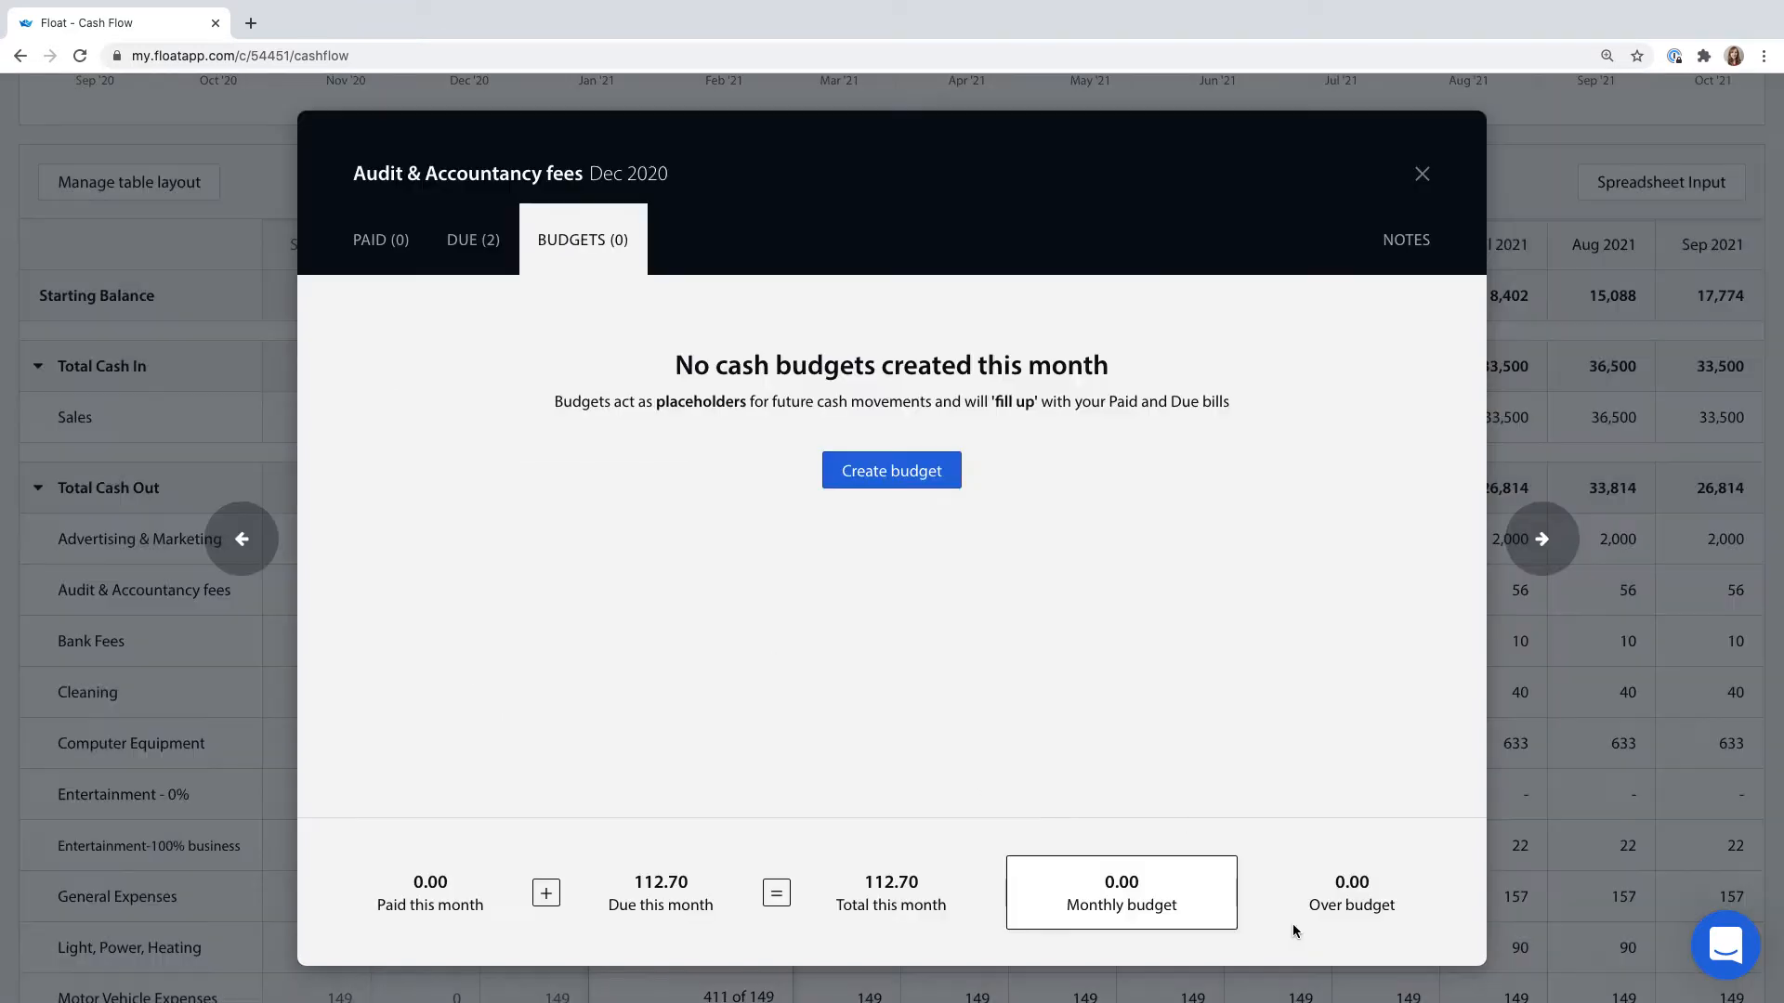
pyautogui.click(1423, 174)
# - Examine the budgets and the due invoices behind the December 2020 Sales figure, and close the details
pyautogui.click(1646, 183)
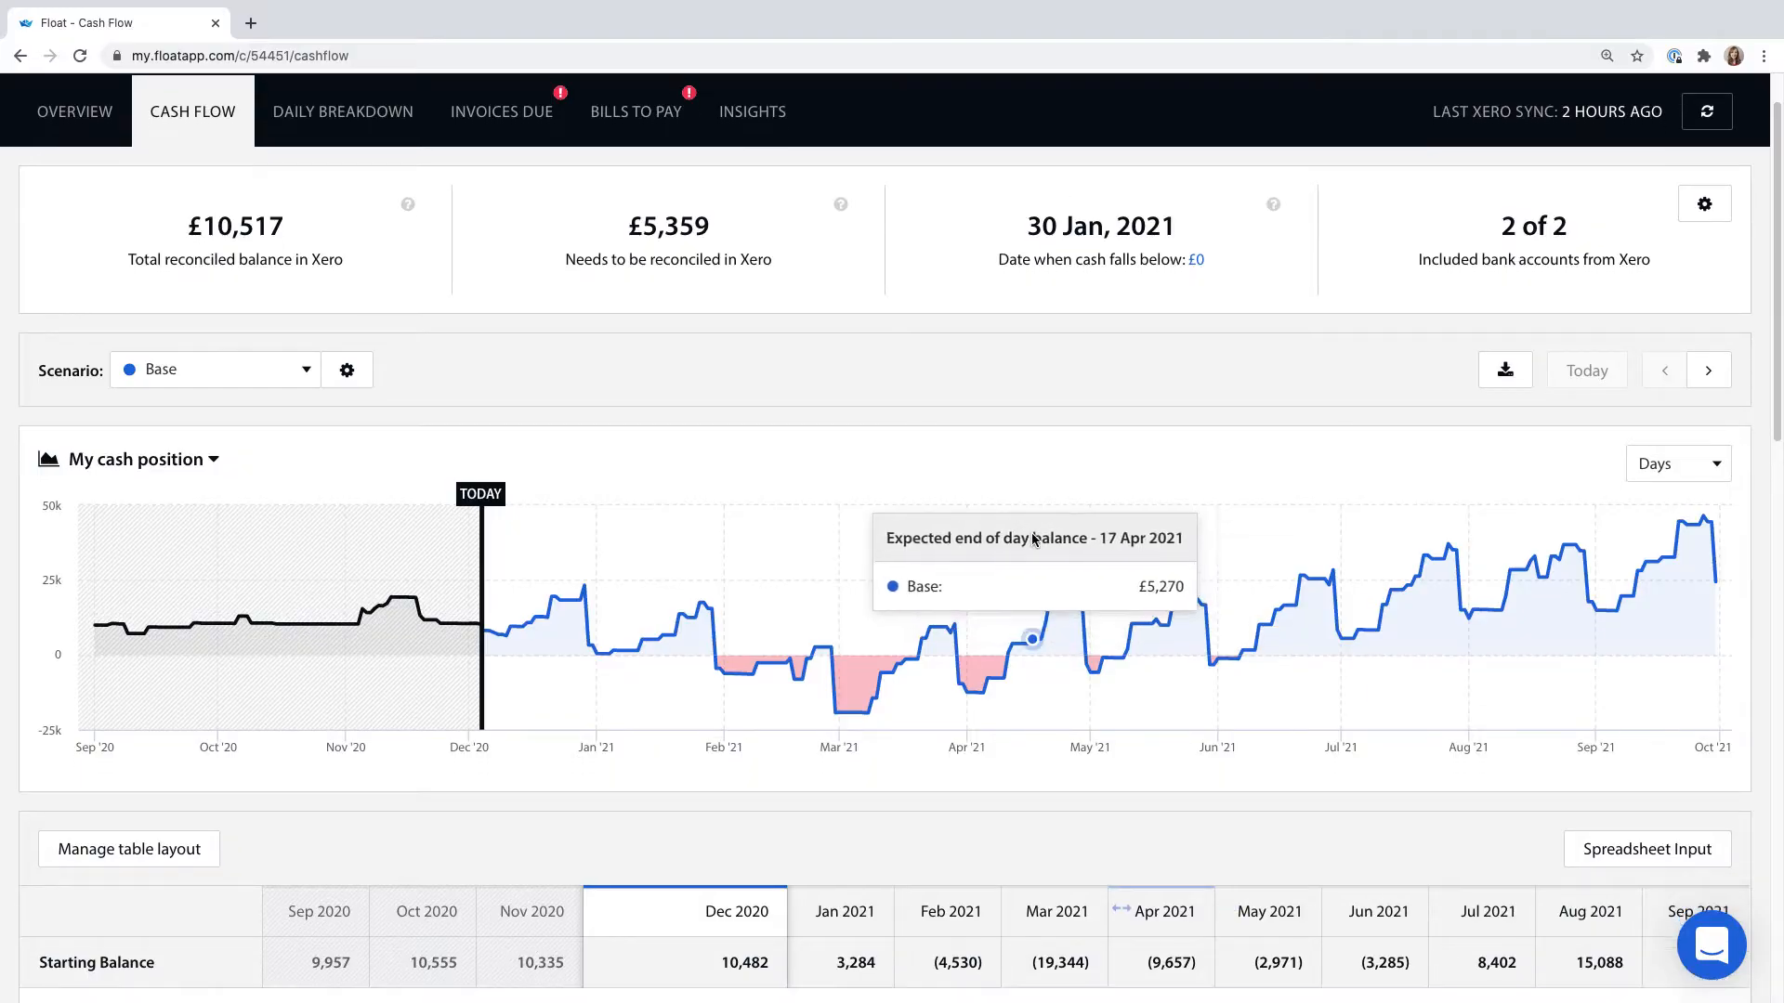
pyautogui.scroll(-5, 1031, 539)
pyautogui.click(604, 624)
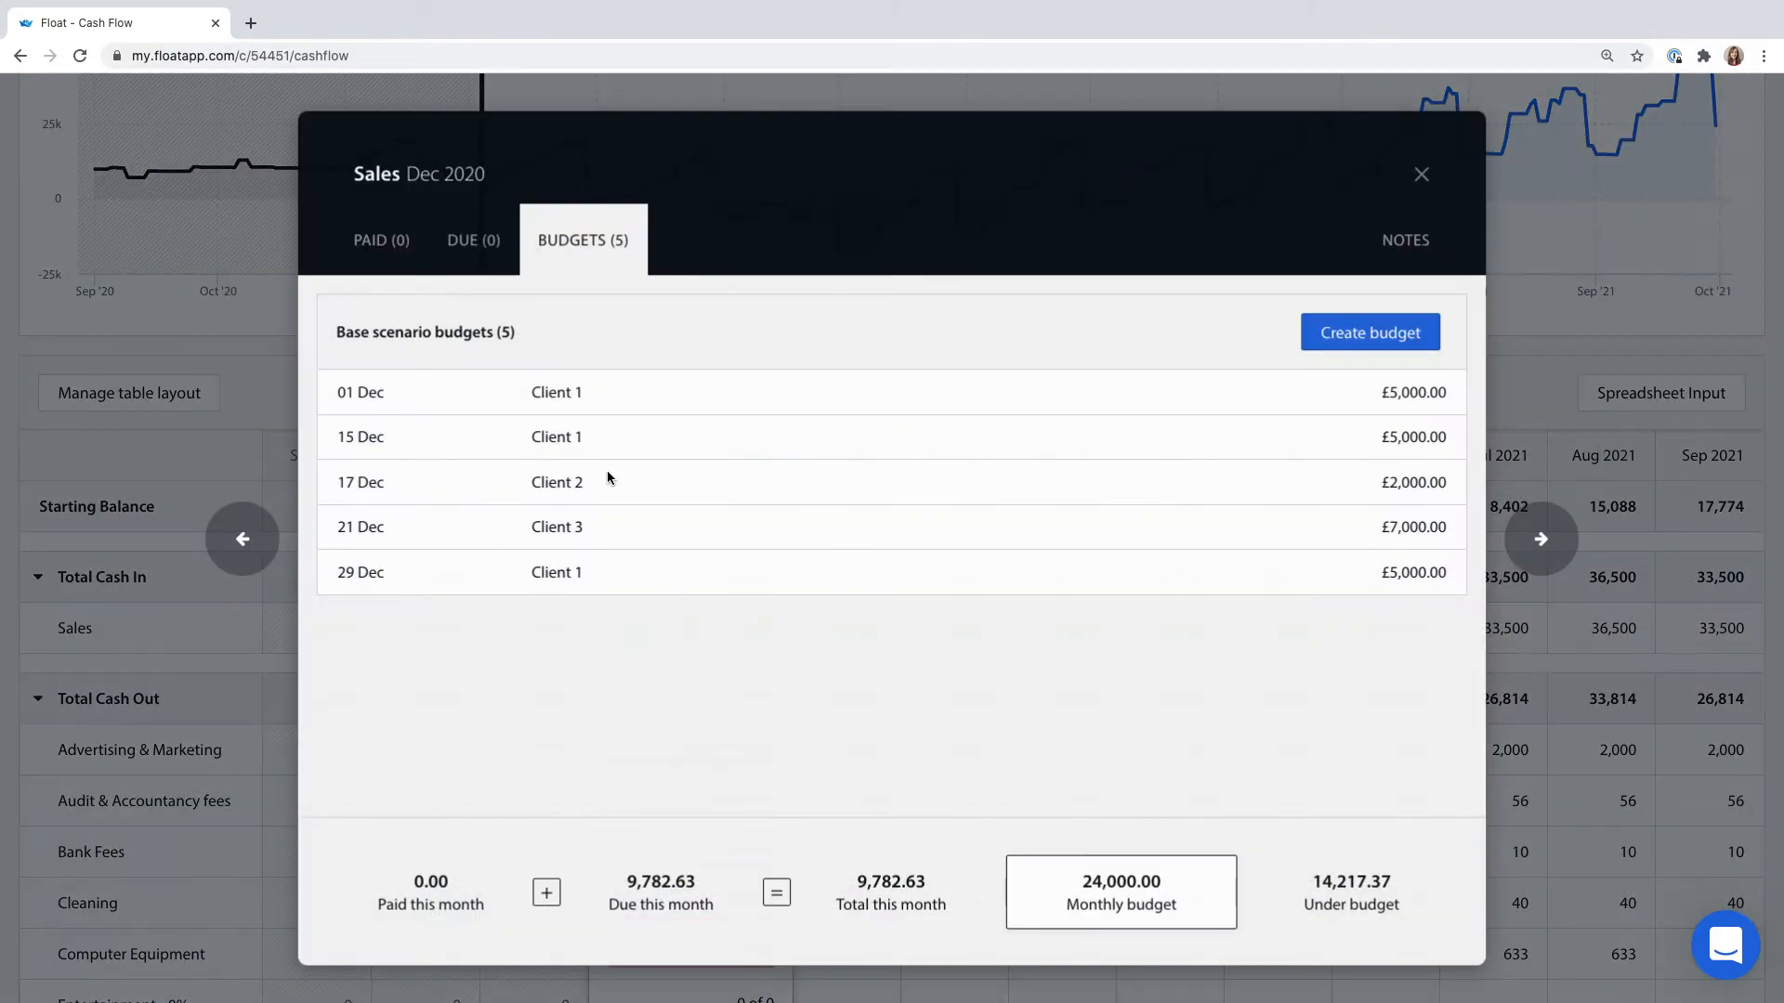
pyautogui.click(463, 223)
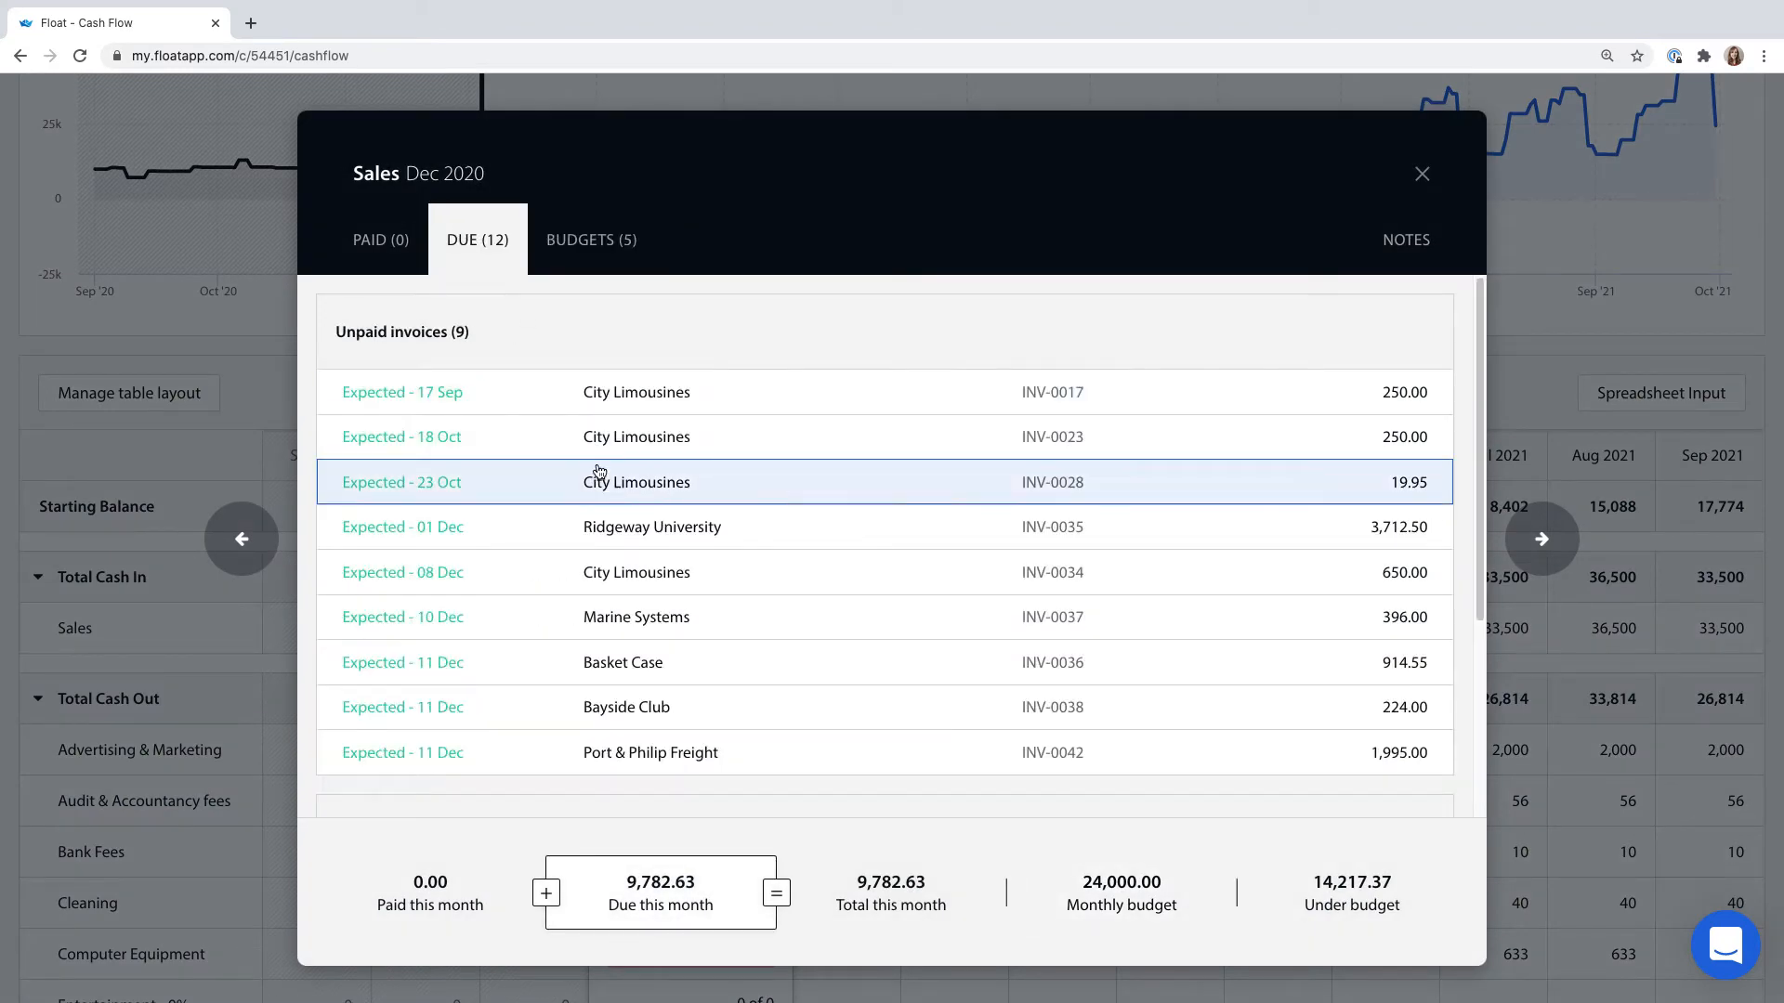
pyautogui.click(1421, 174)
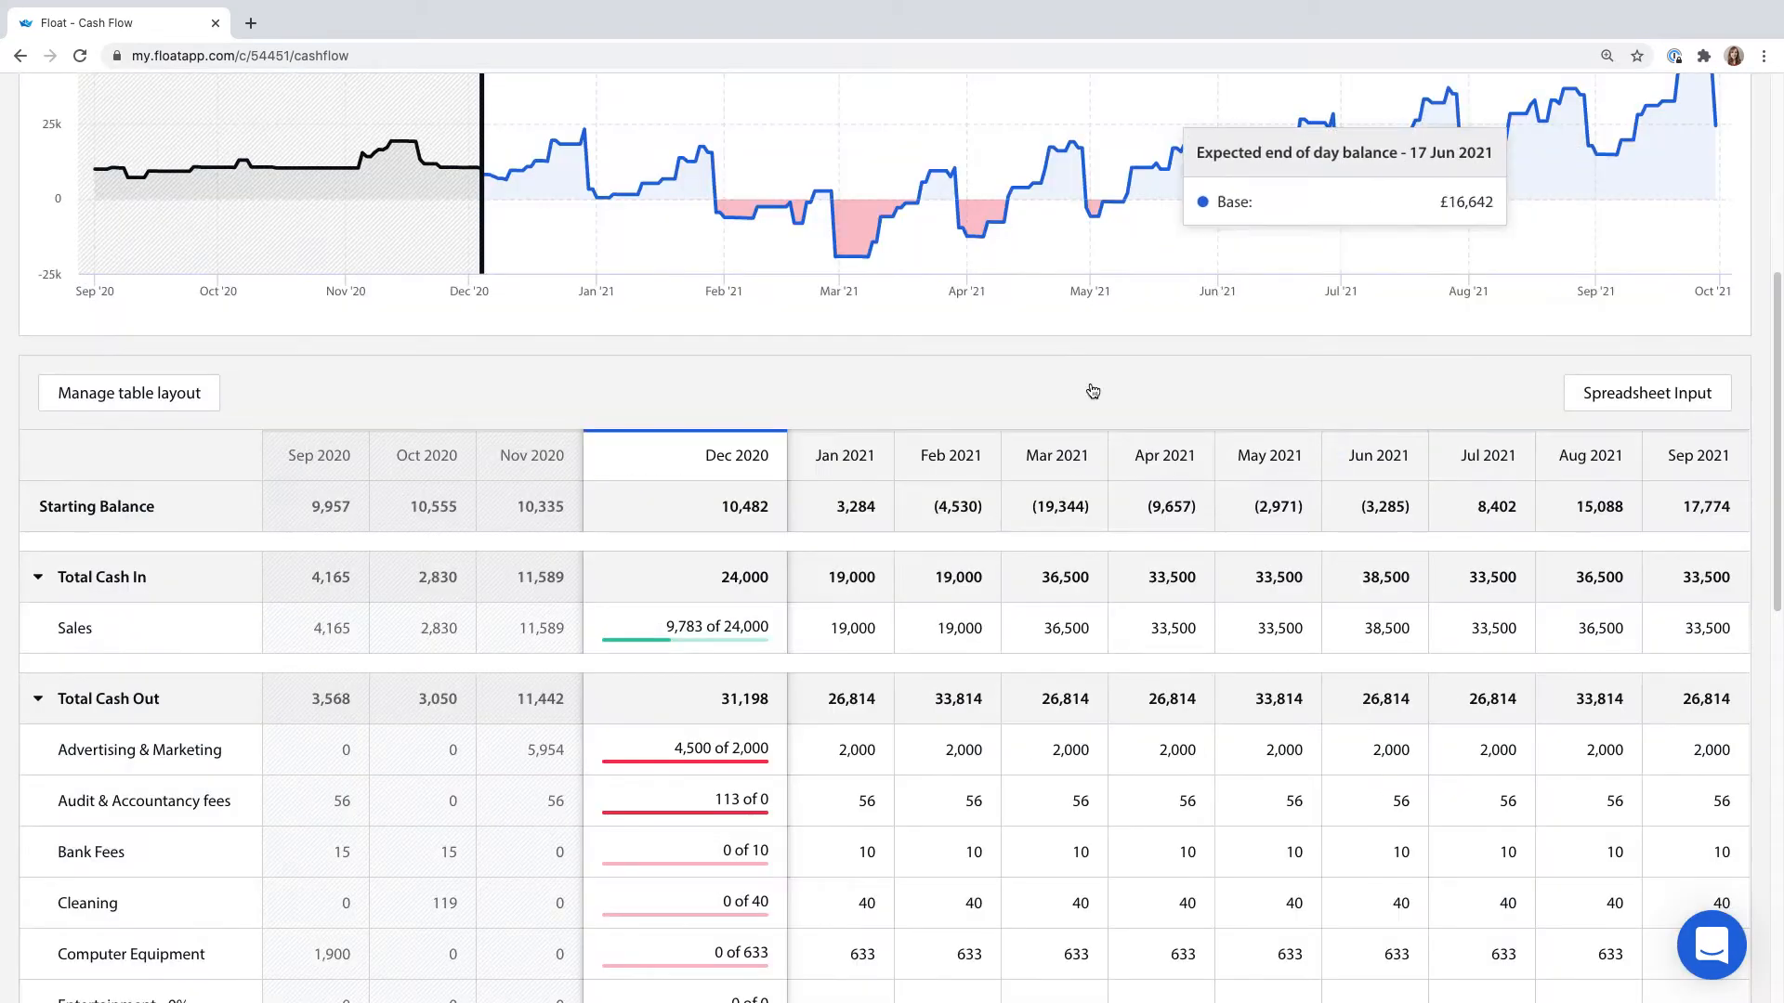
# - In the invoices due, move the expected date of the Port & Philip Freight invoice due 04 Dec 2020 to 11 Dec 2020
pyautogui.click(562, 625)
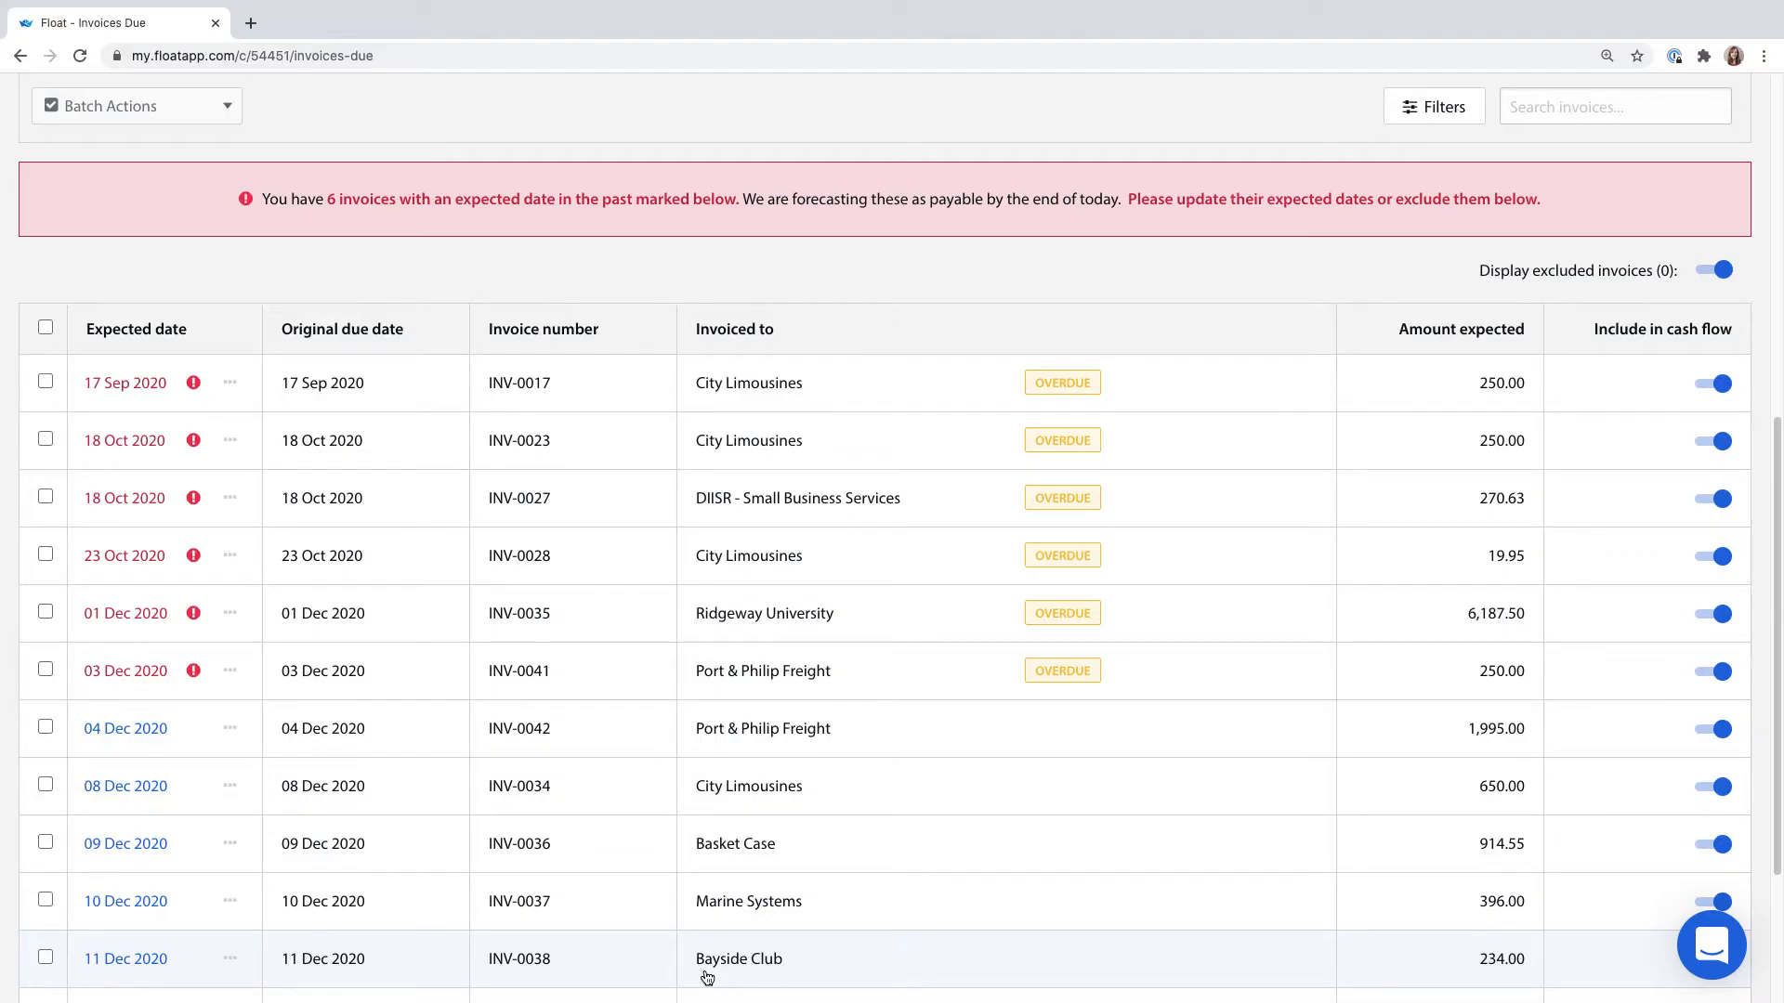
pyautogui.click(228, 730)
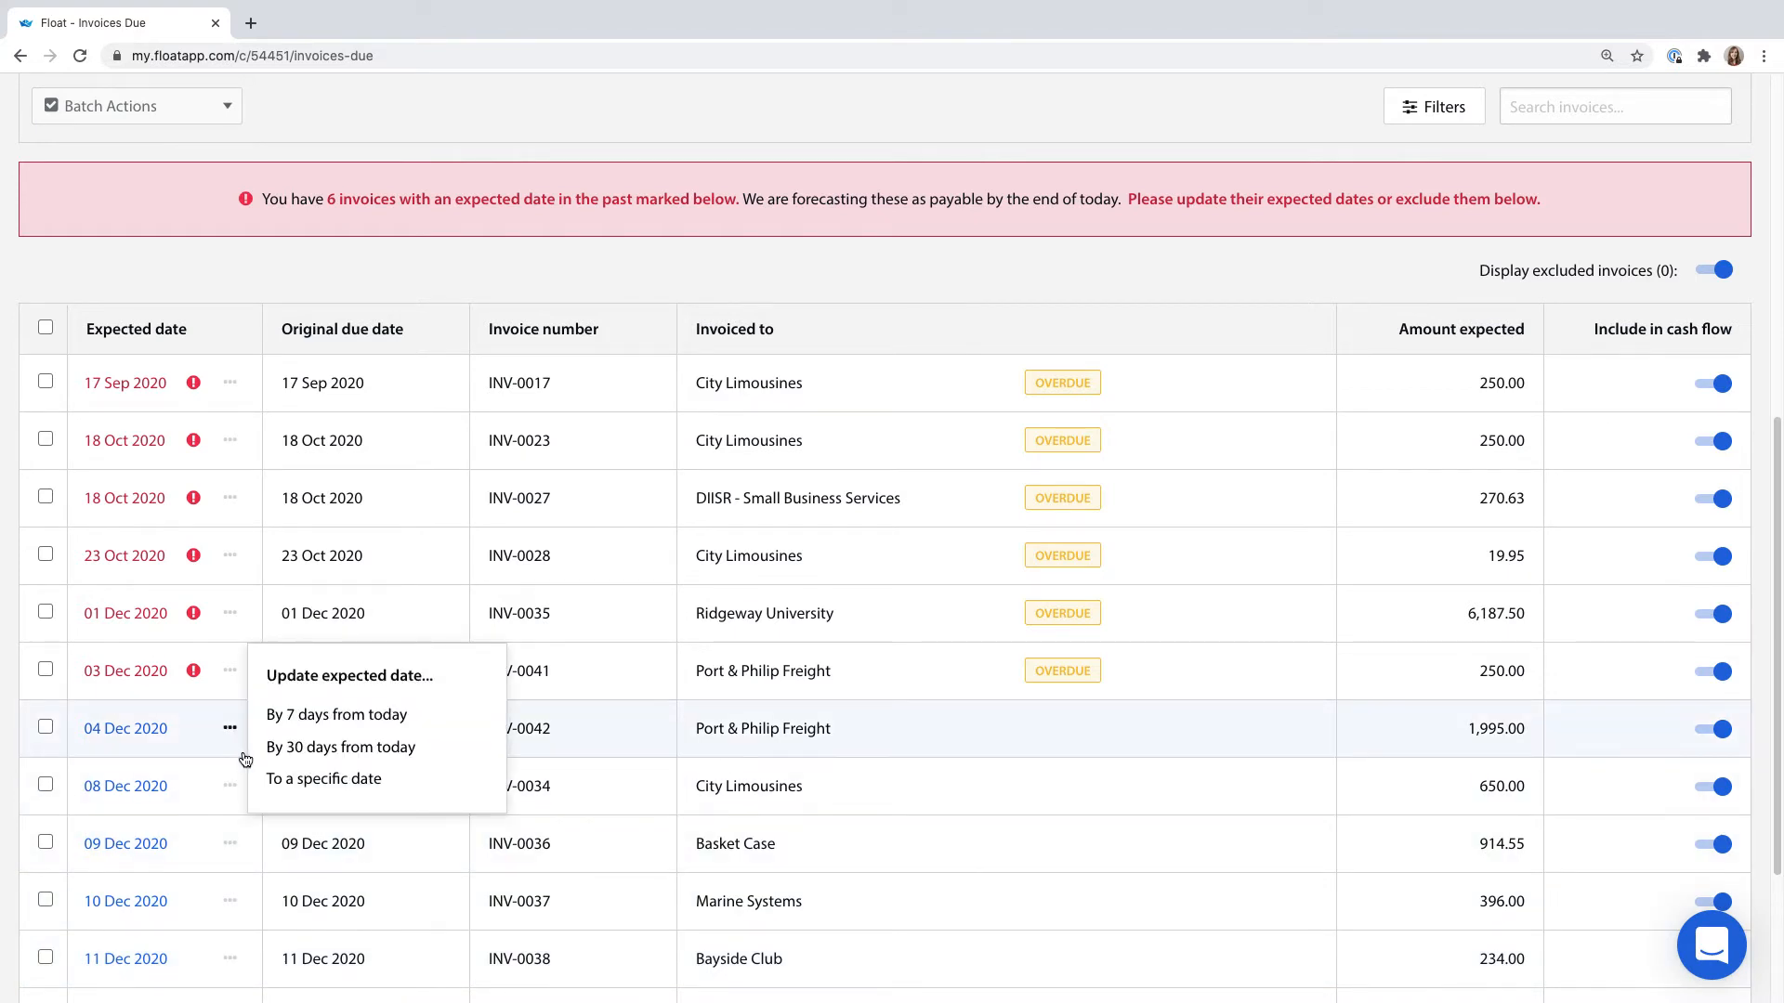
pyautogui.click(282, 779)
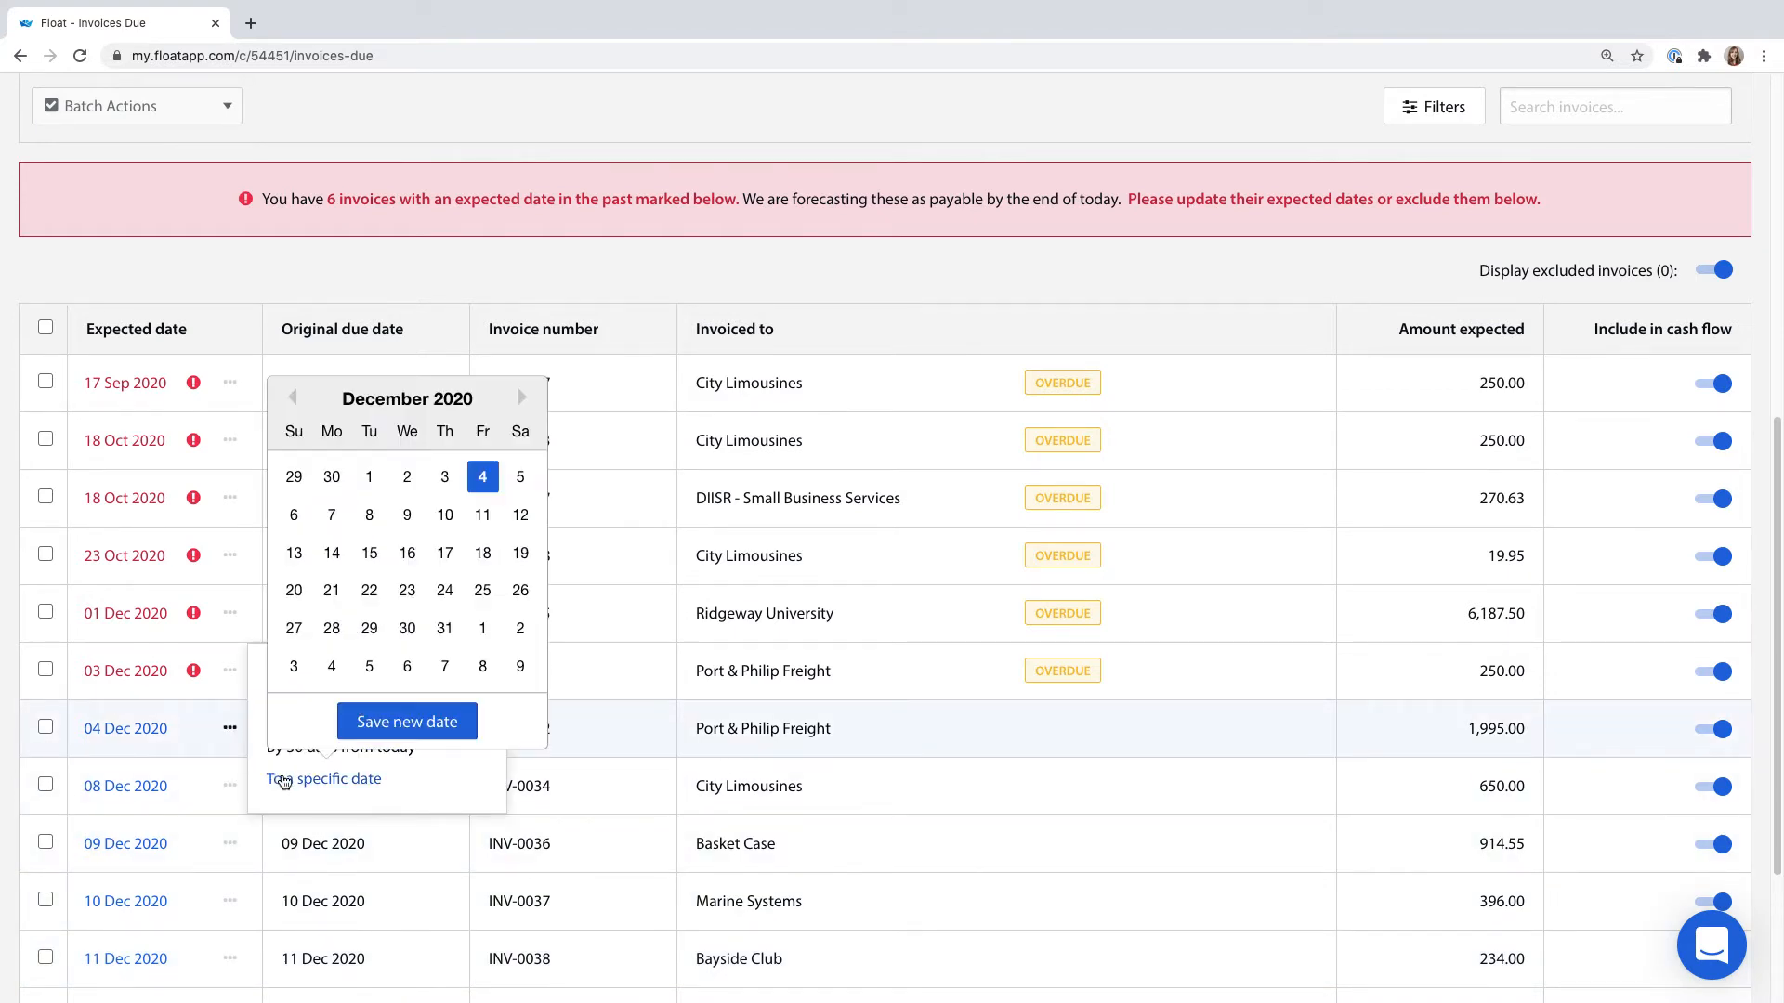
pyautogui.click(481, 517)
pyautogui.click(409, 722)
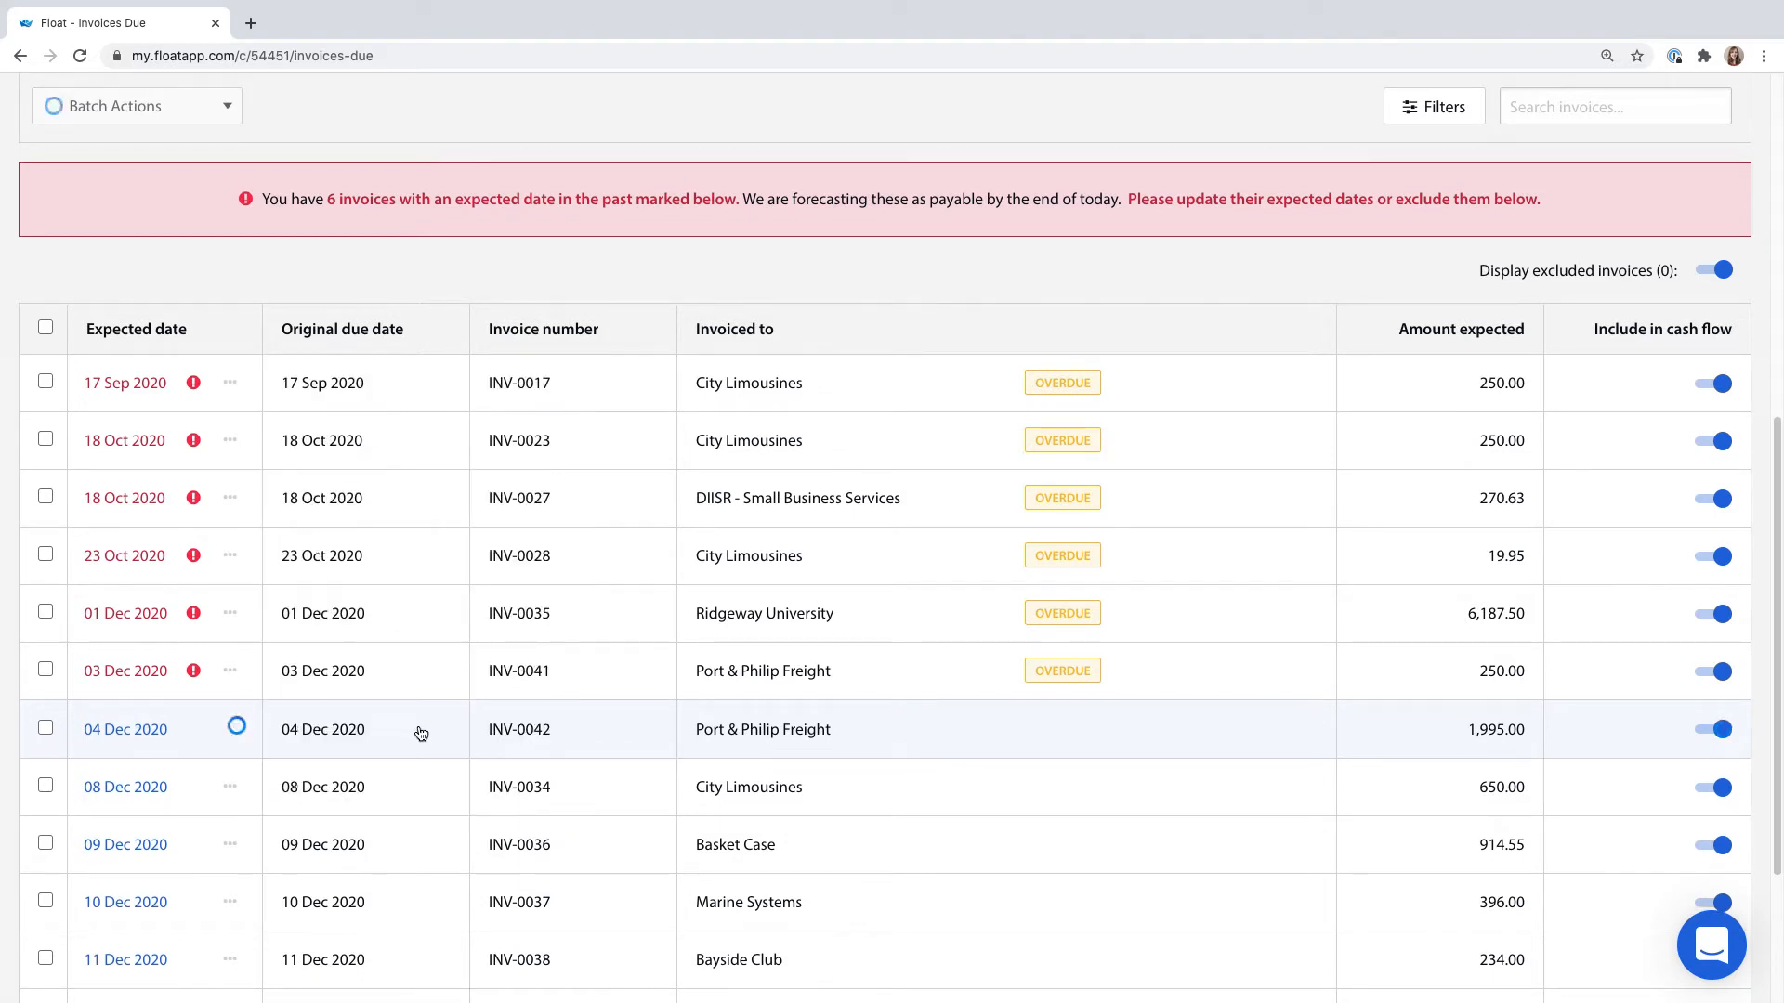
# - Move the Basket Case invoice's expected date to 11 Dec 2020, and exclude the overdue 03 Dec Port & Philip Freight invoice from the cash flow
pyautogui.click(230, 786)
pyautogui.click(327, 837)
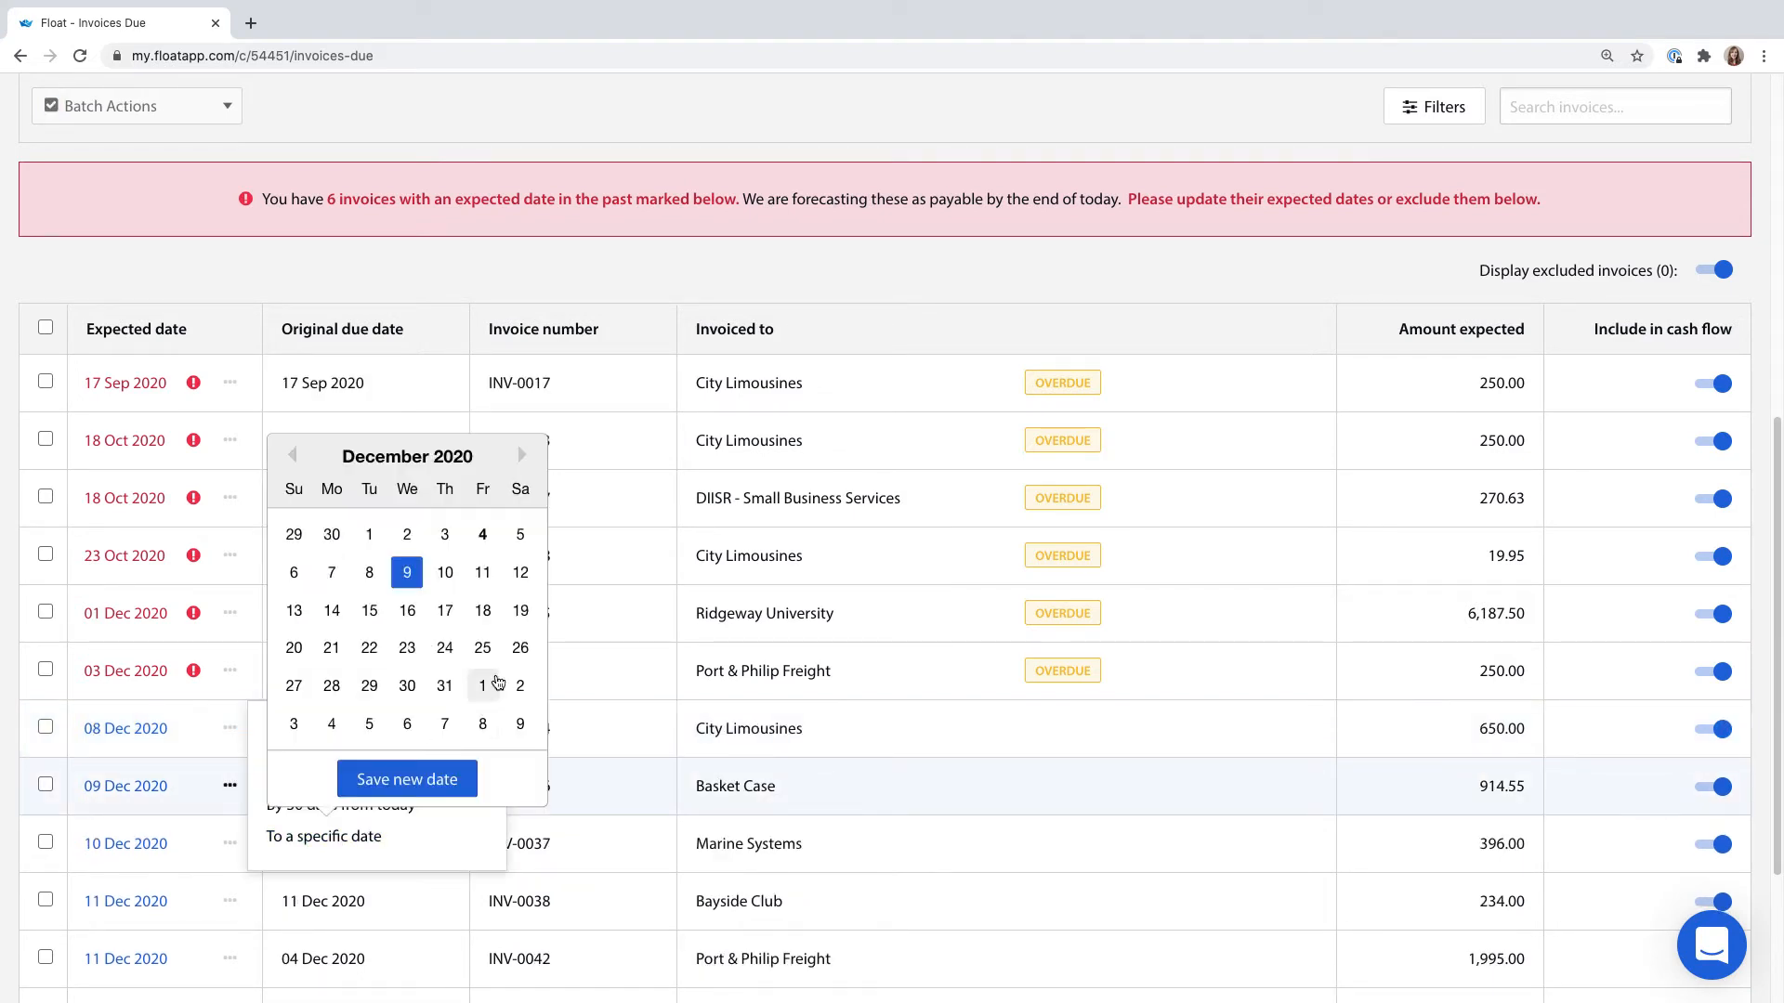
pyautogui.click(484, 575)
pyautogui.click(439, 771)
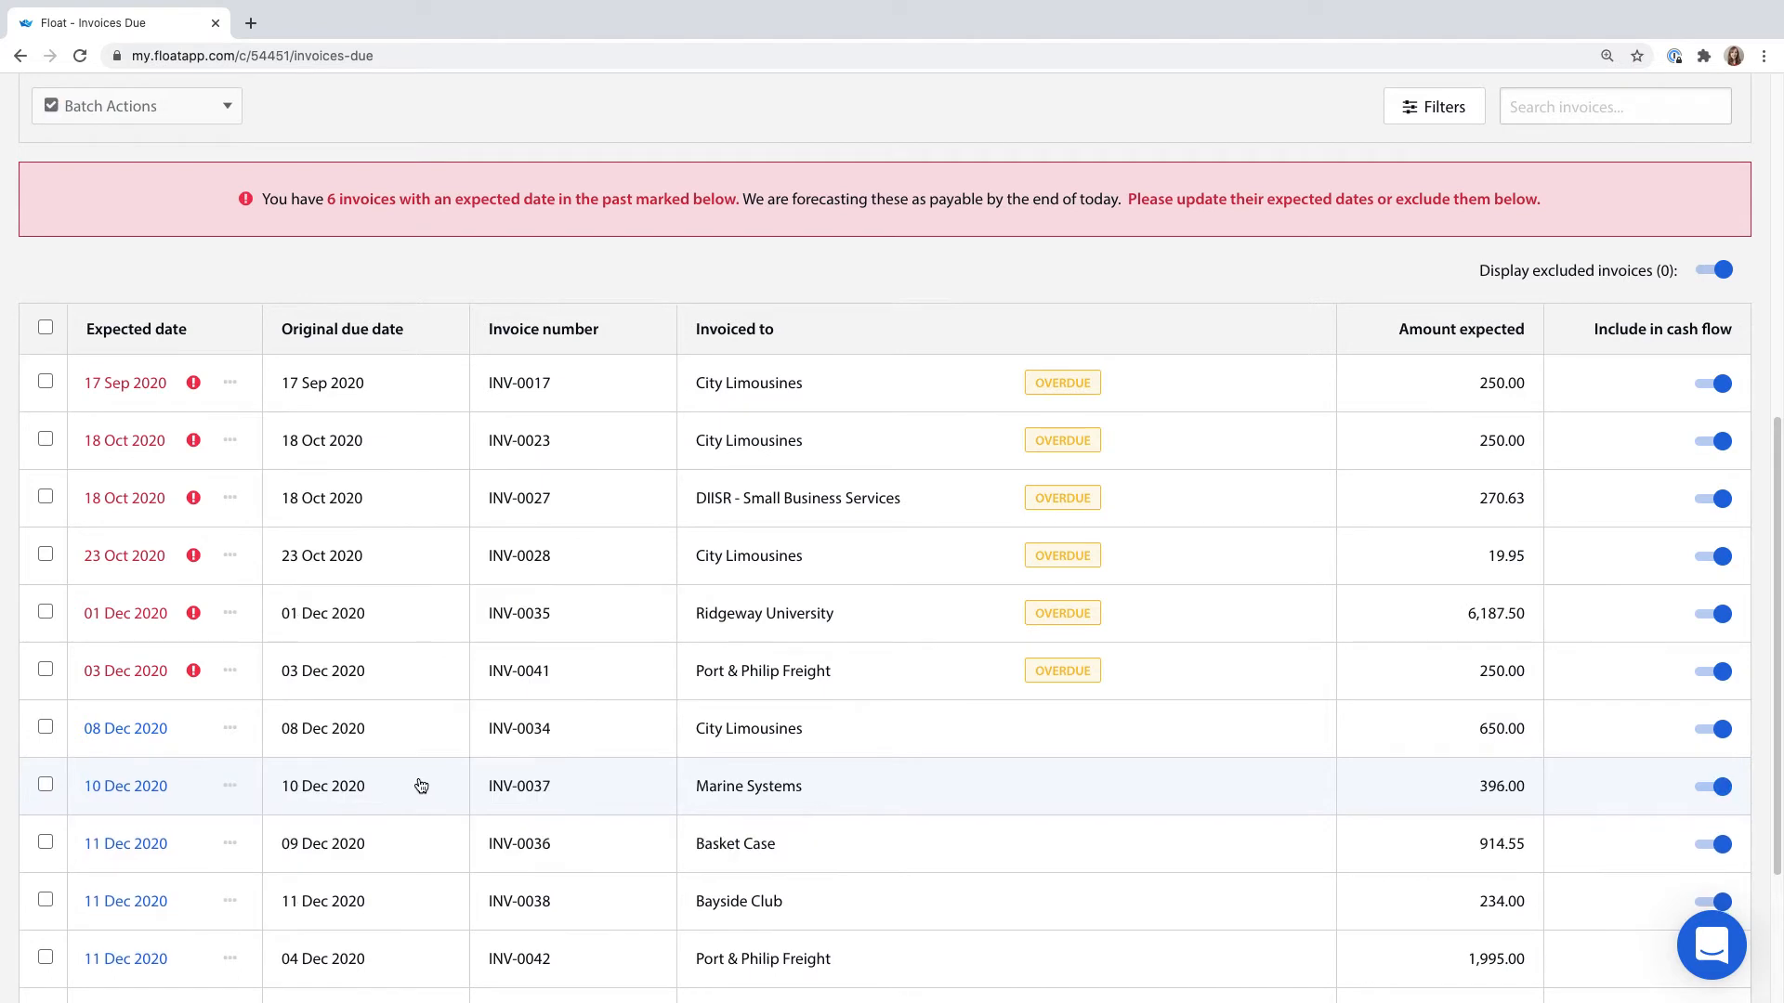
pyautogui.click(1715, 671)
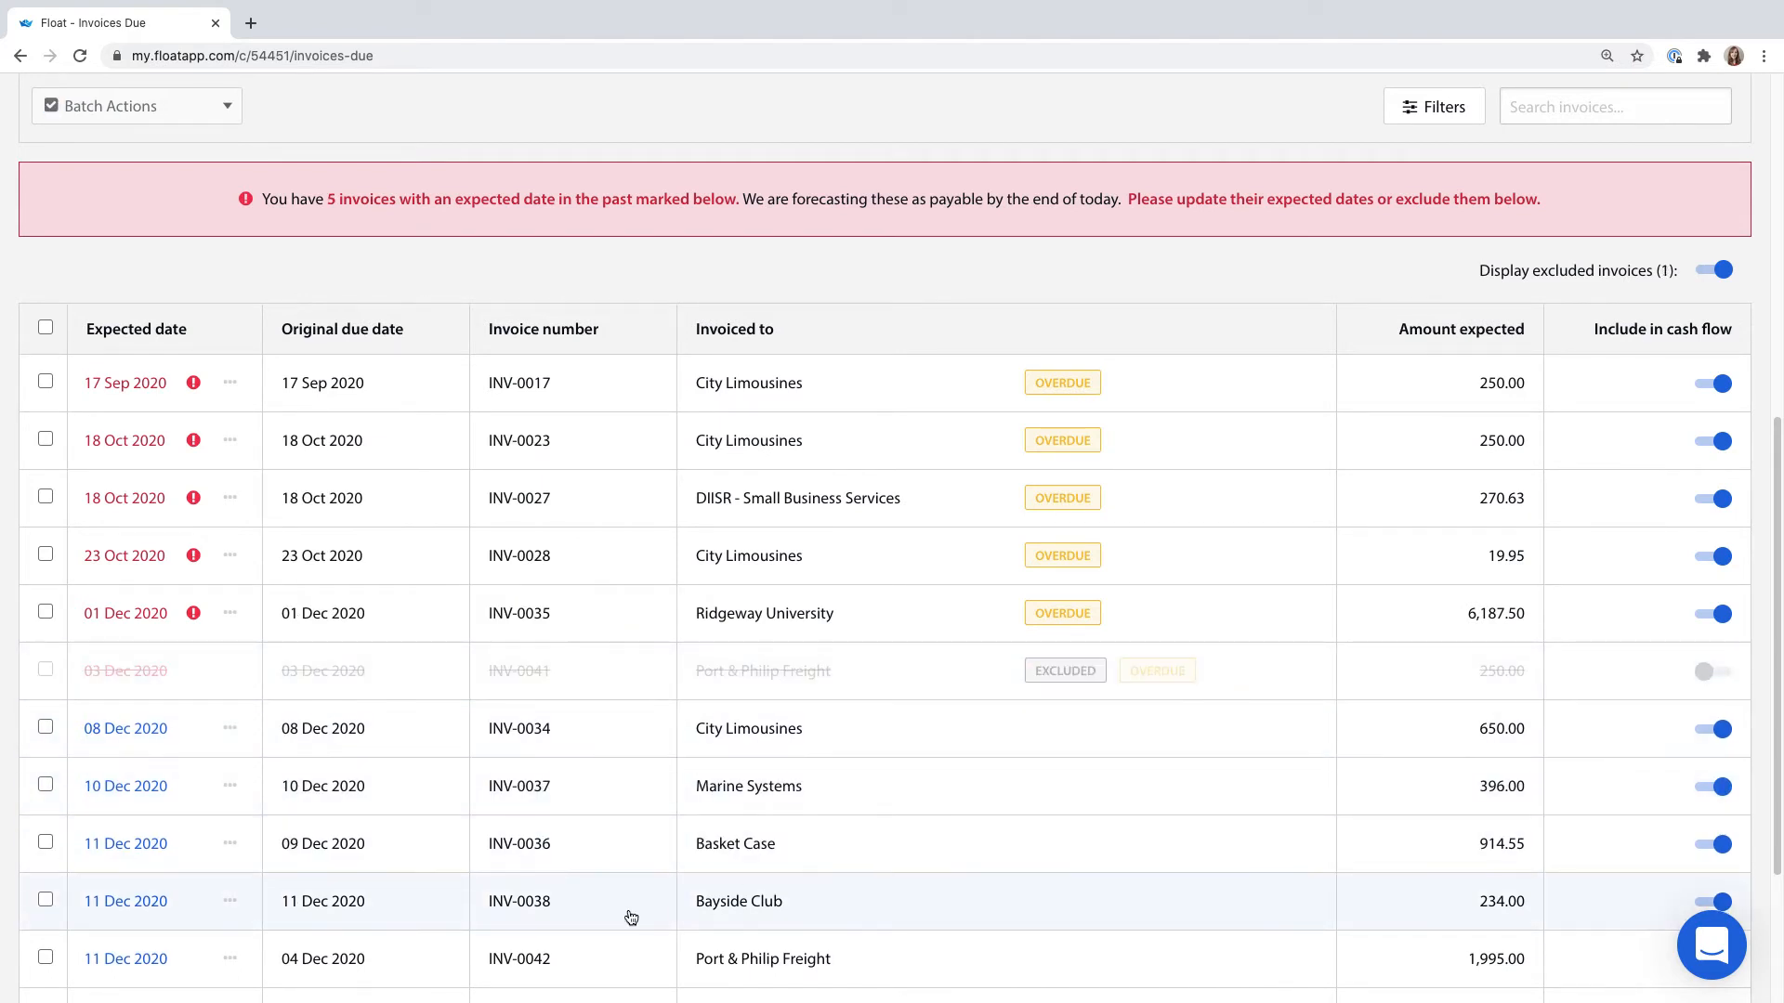
# - Add two more expected payments to the Ridgeway University invoice and set the date of Payment 2 to 05 Jan 2021
pyautogui.scroll(1, 617, 701)
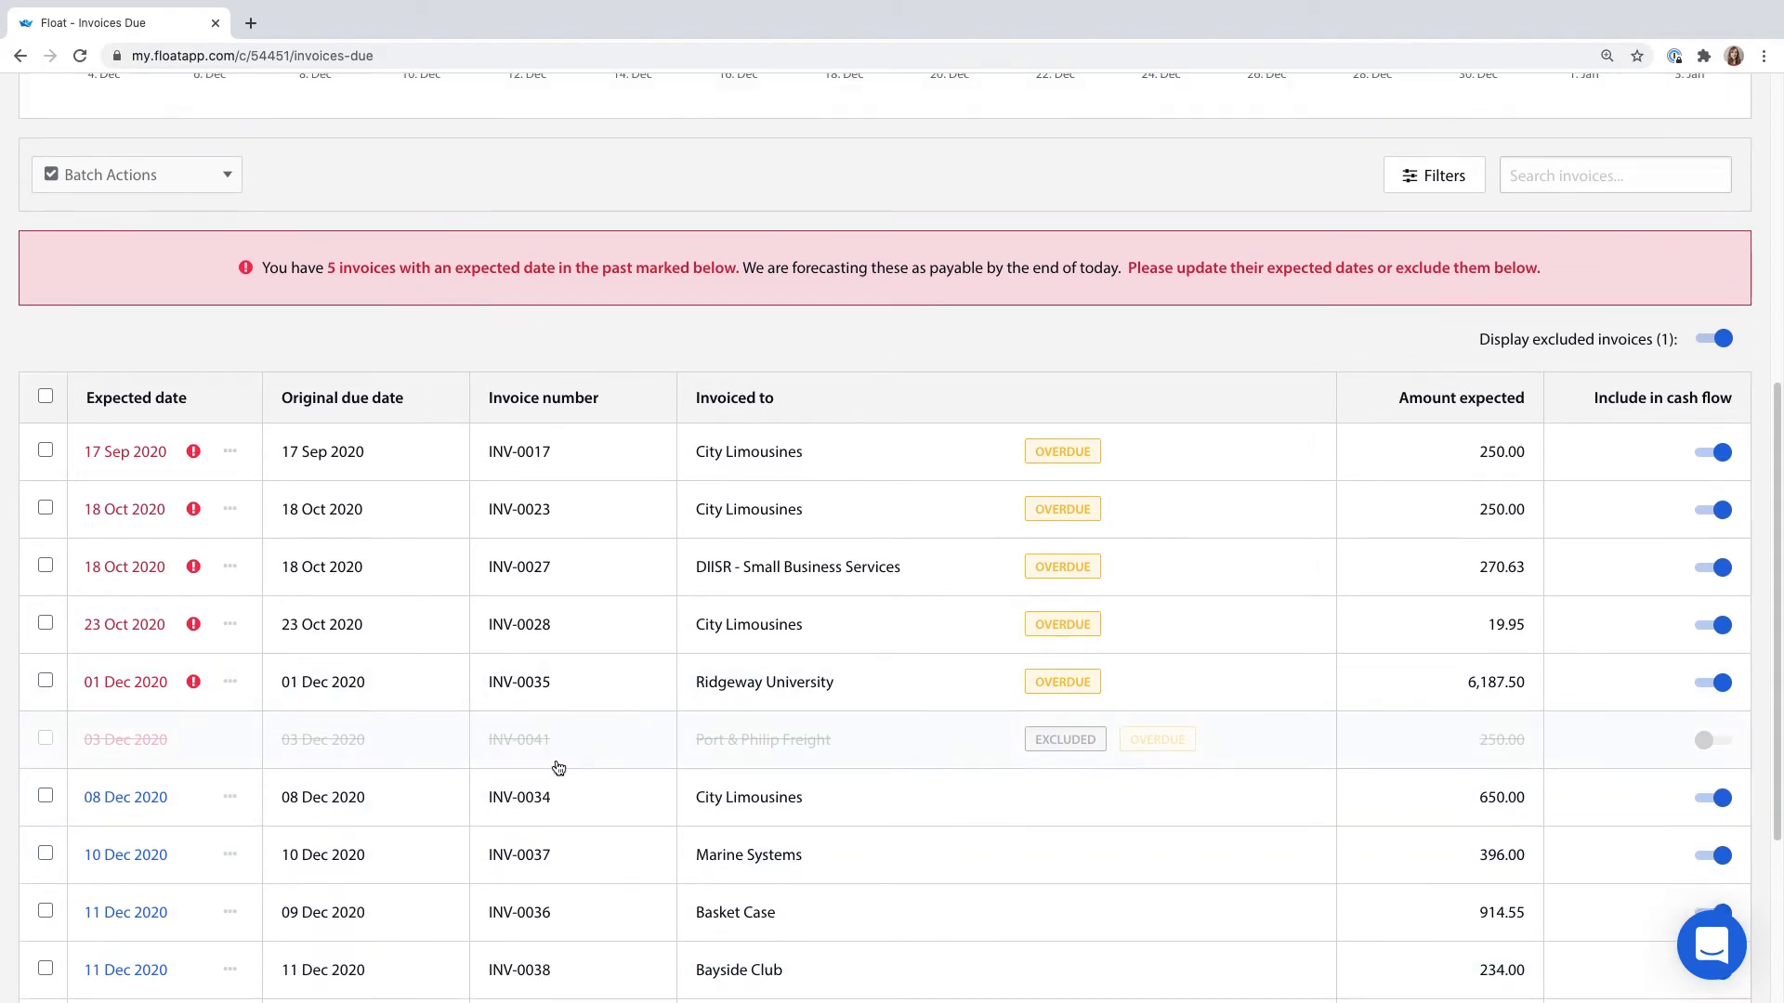
pyautogui.click(377, 687)
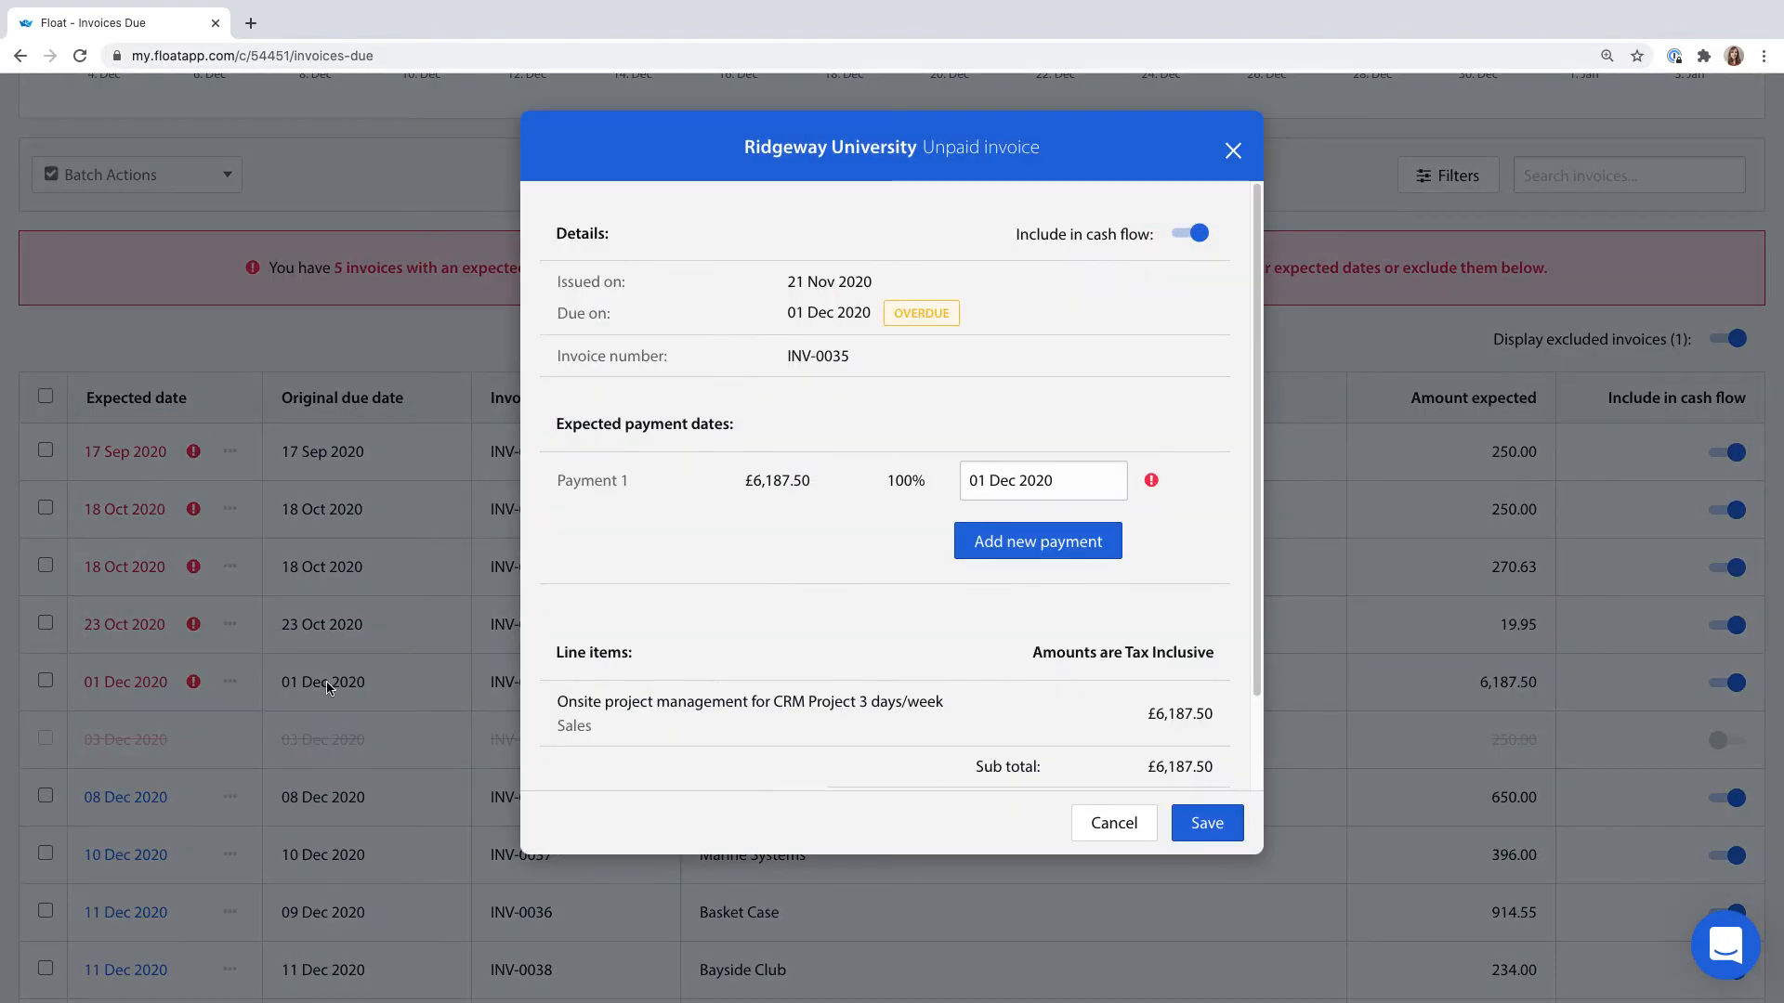
pyautogui.click(1050, 636)
pyautogui.click(1050, 637)
pyautogui.click(1068, 578)
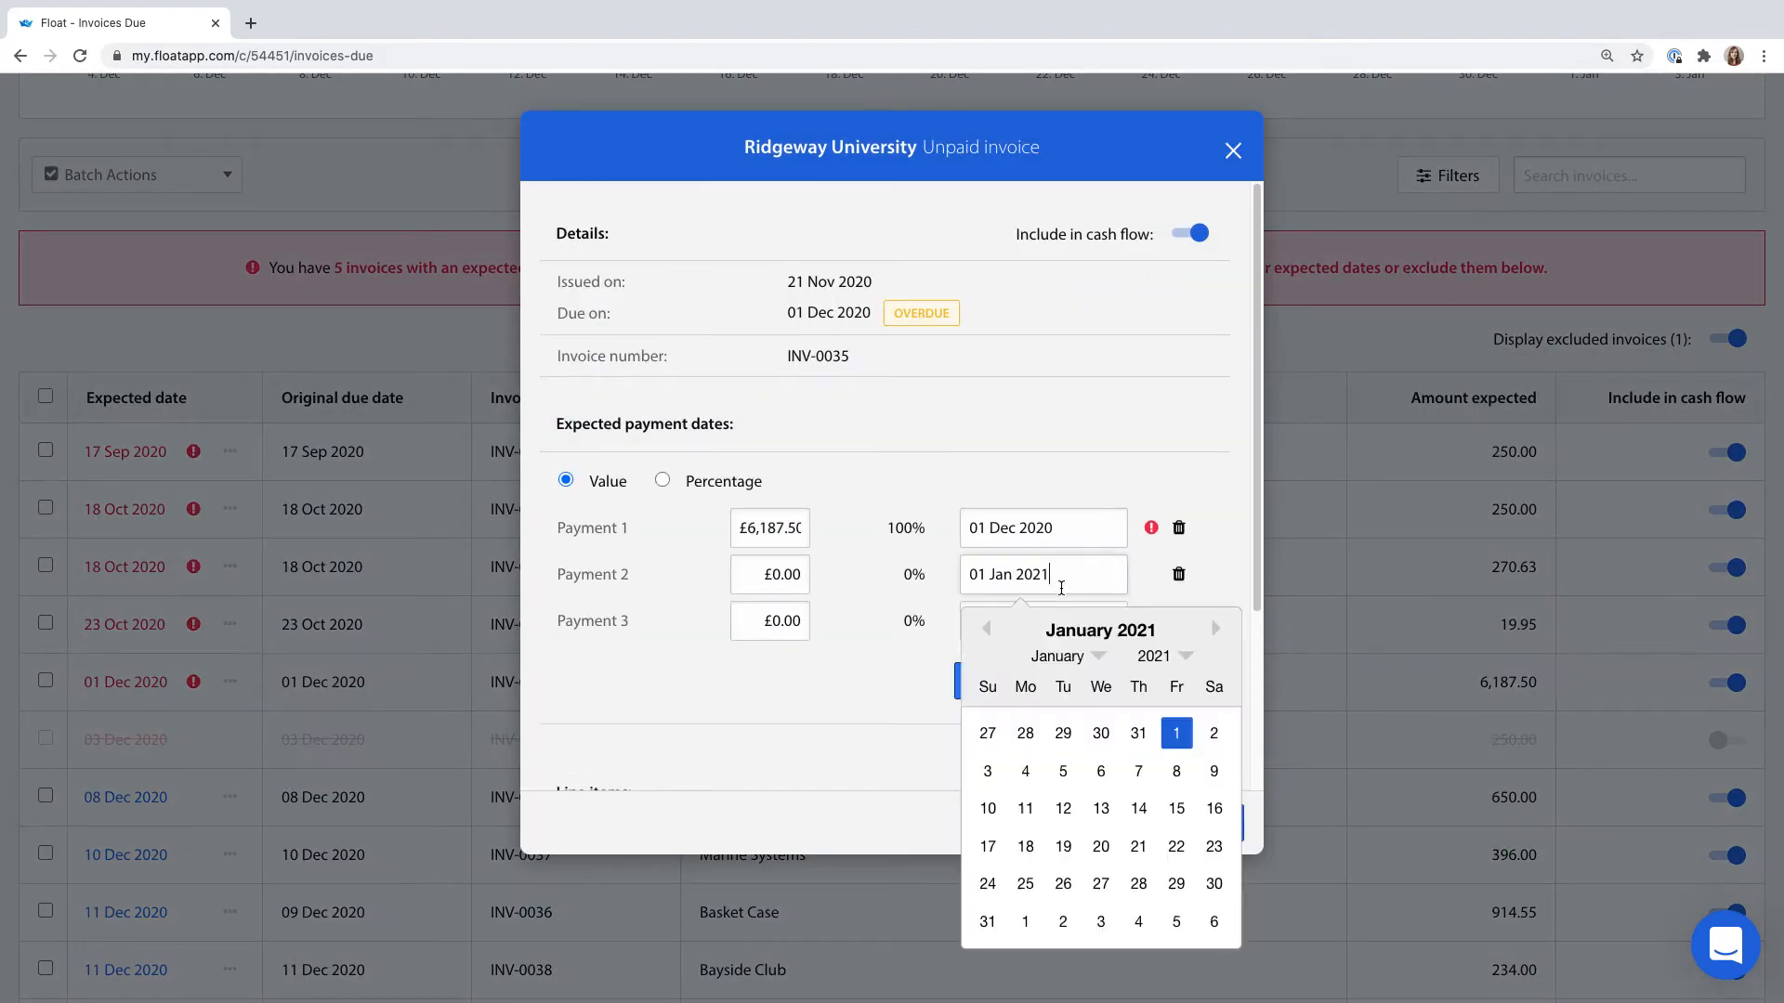
pyautogui.click(1070, 770)
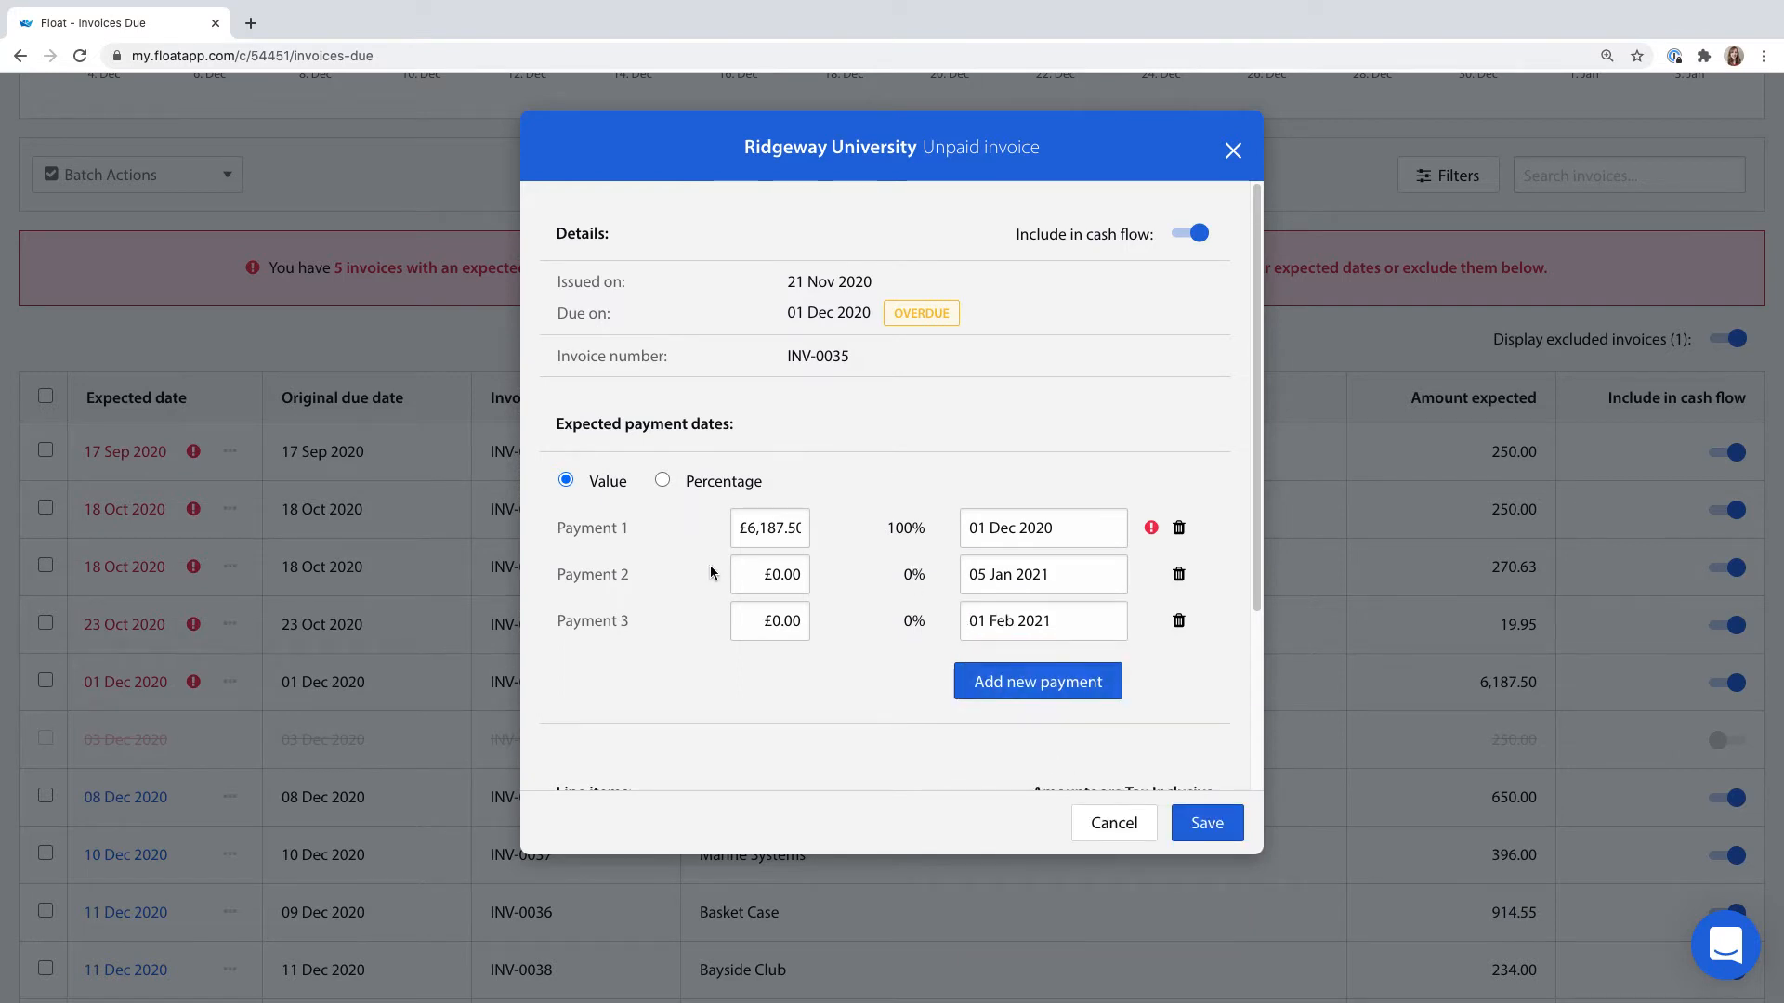
# - Split the Ridgeway University payments by percentage as 60%, 20% and 20%, and save the payment schedule
pyautogui.click(708, 480)
pyautogui.click(909, 573)
pyautogui.moveTo(909, 573); pyautogui.dragTo(942, 573)
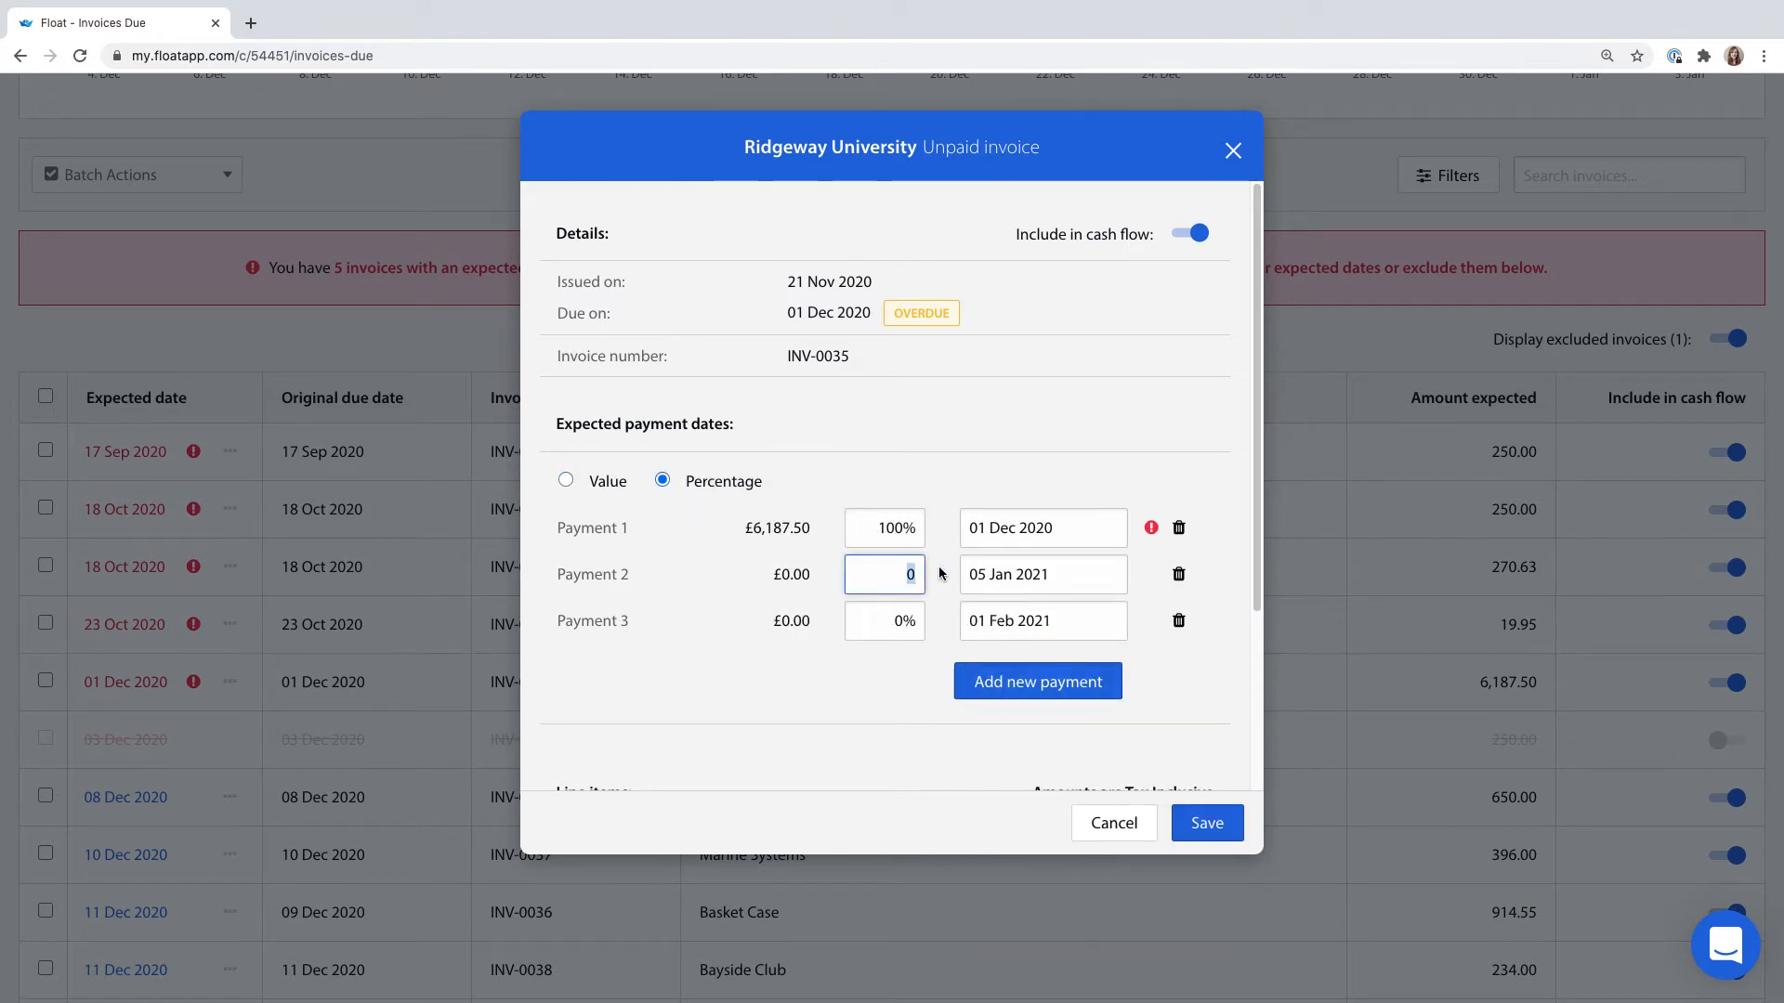
pyautogui.write('20')
pyautogui.click(908, 621)
pyautogui.write('20')
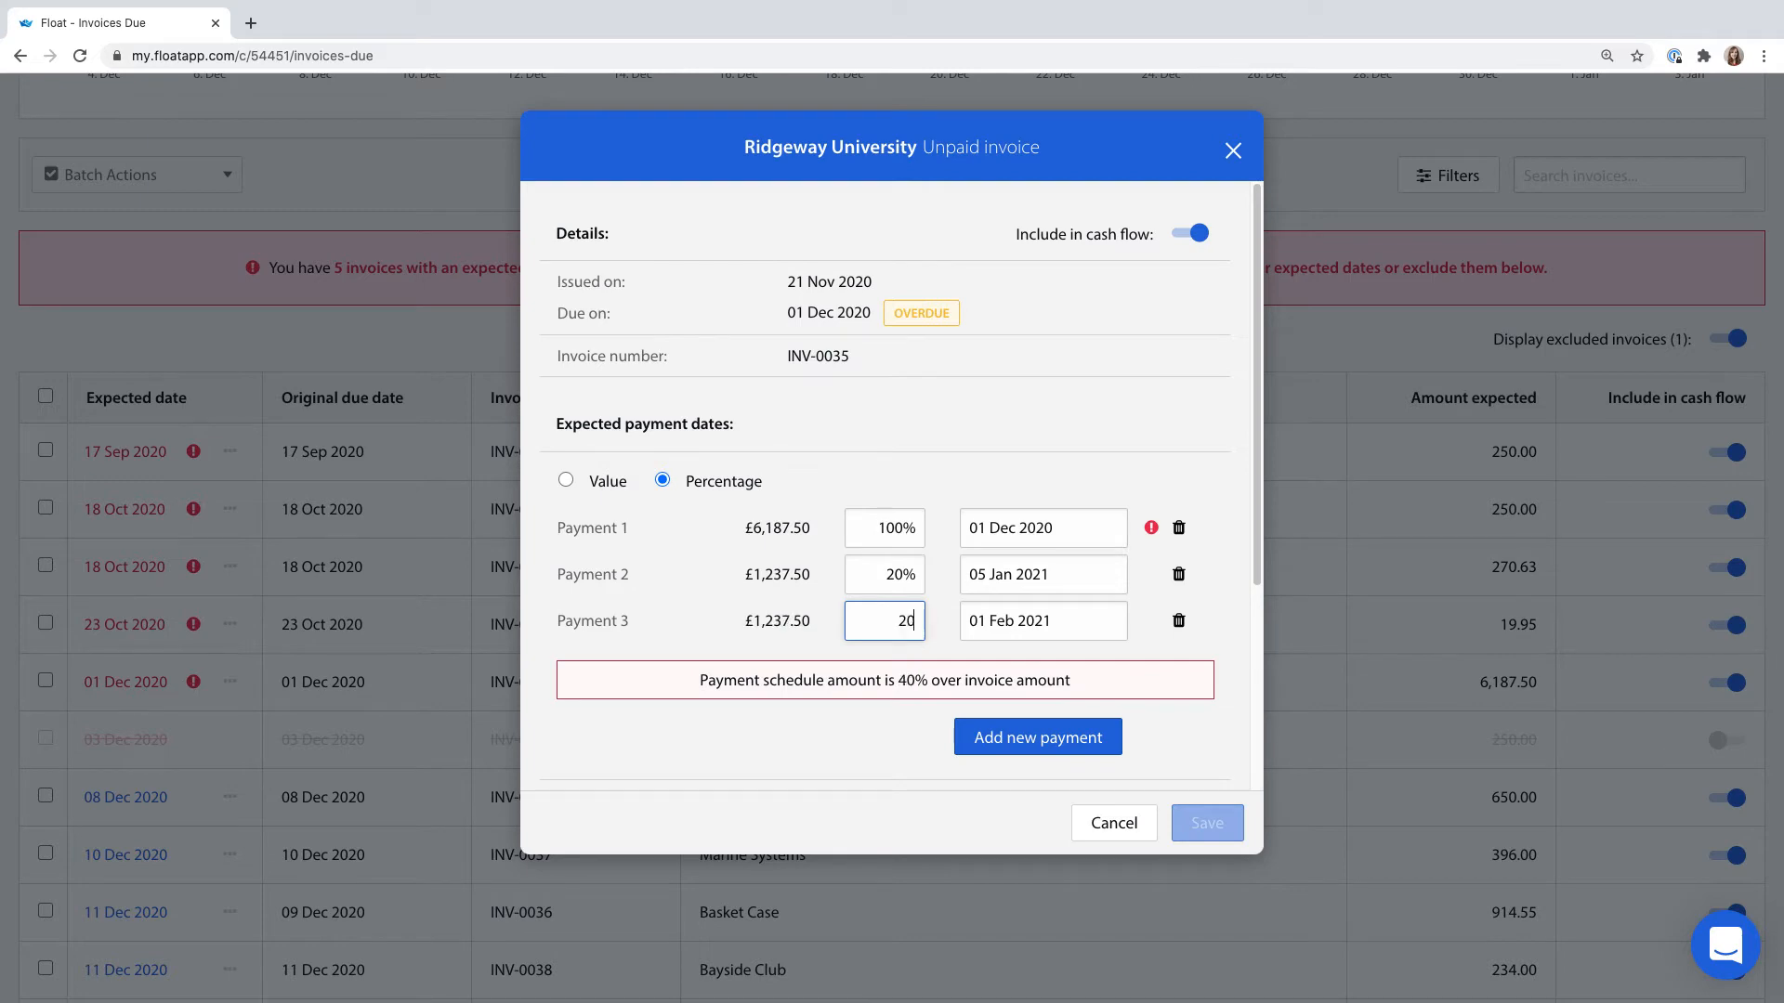
pyautogui.doubleClick(861, 526)
pyautogui.write('60')
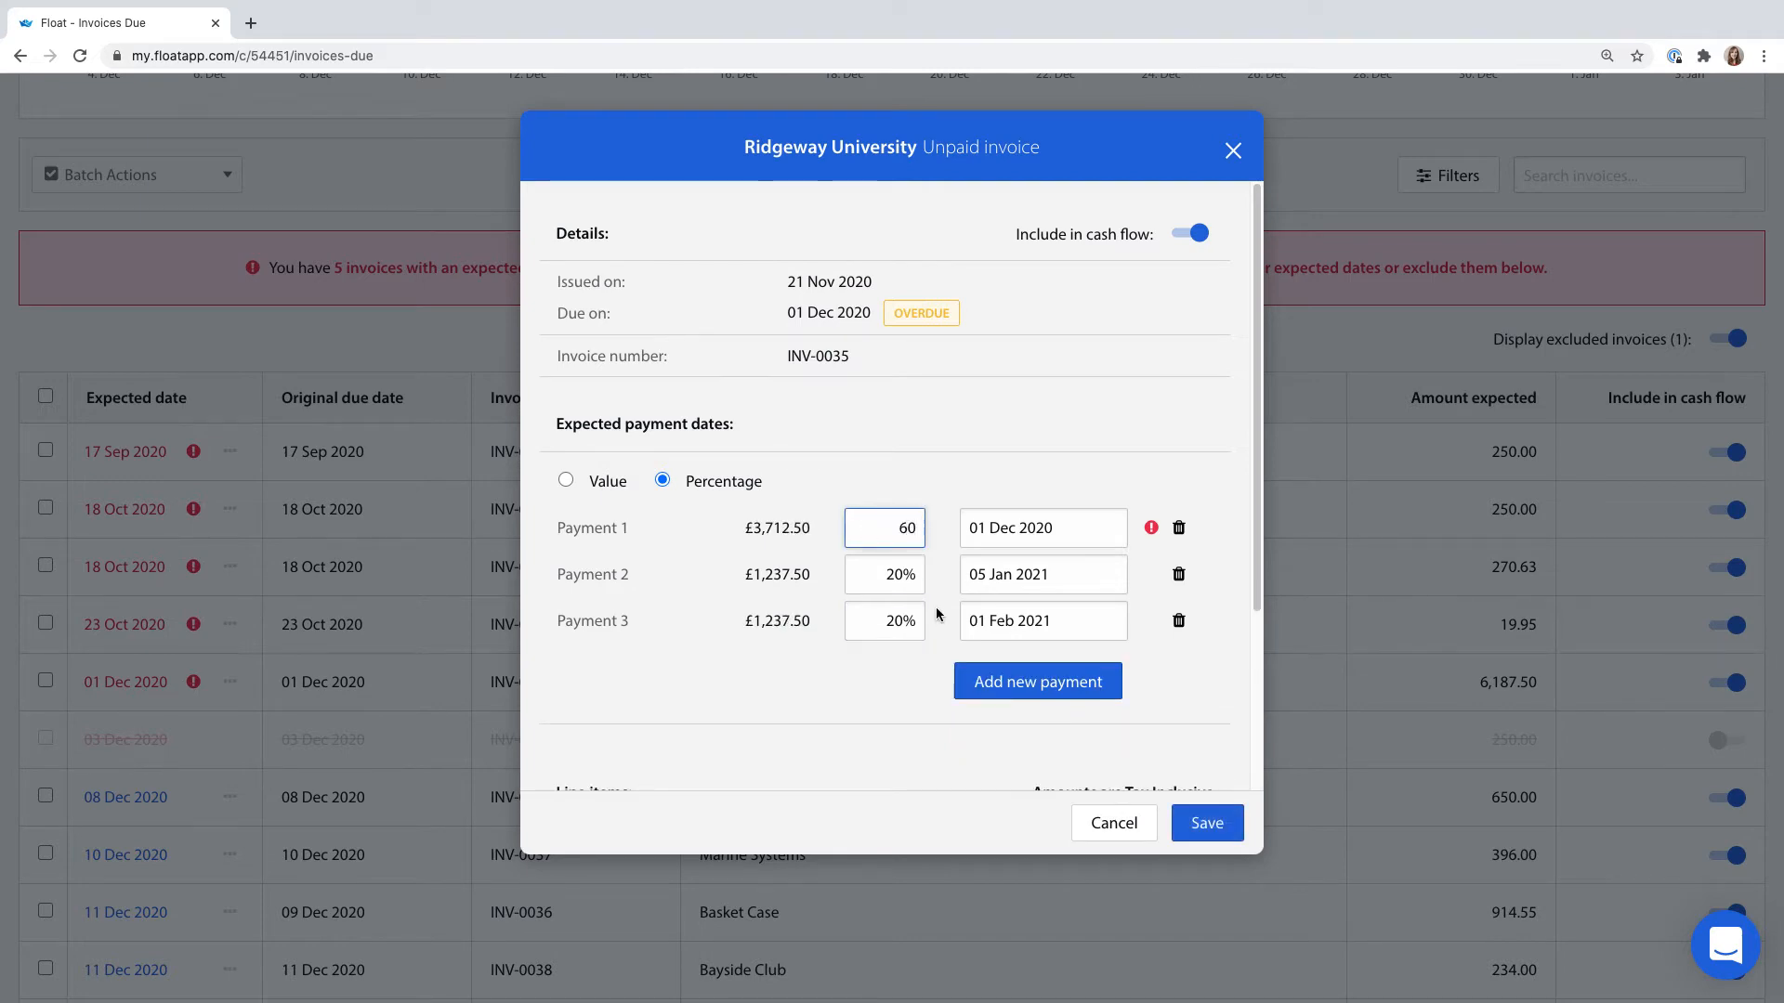
pyautogui.click(1207, 823)
# - Review the invoices due chart and the list of outstanding bills to pay
pyautogui.scroll(3, 929, 662)
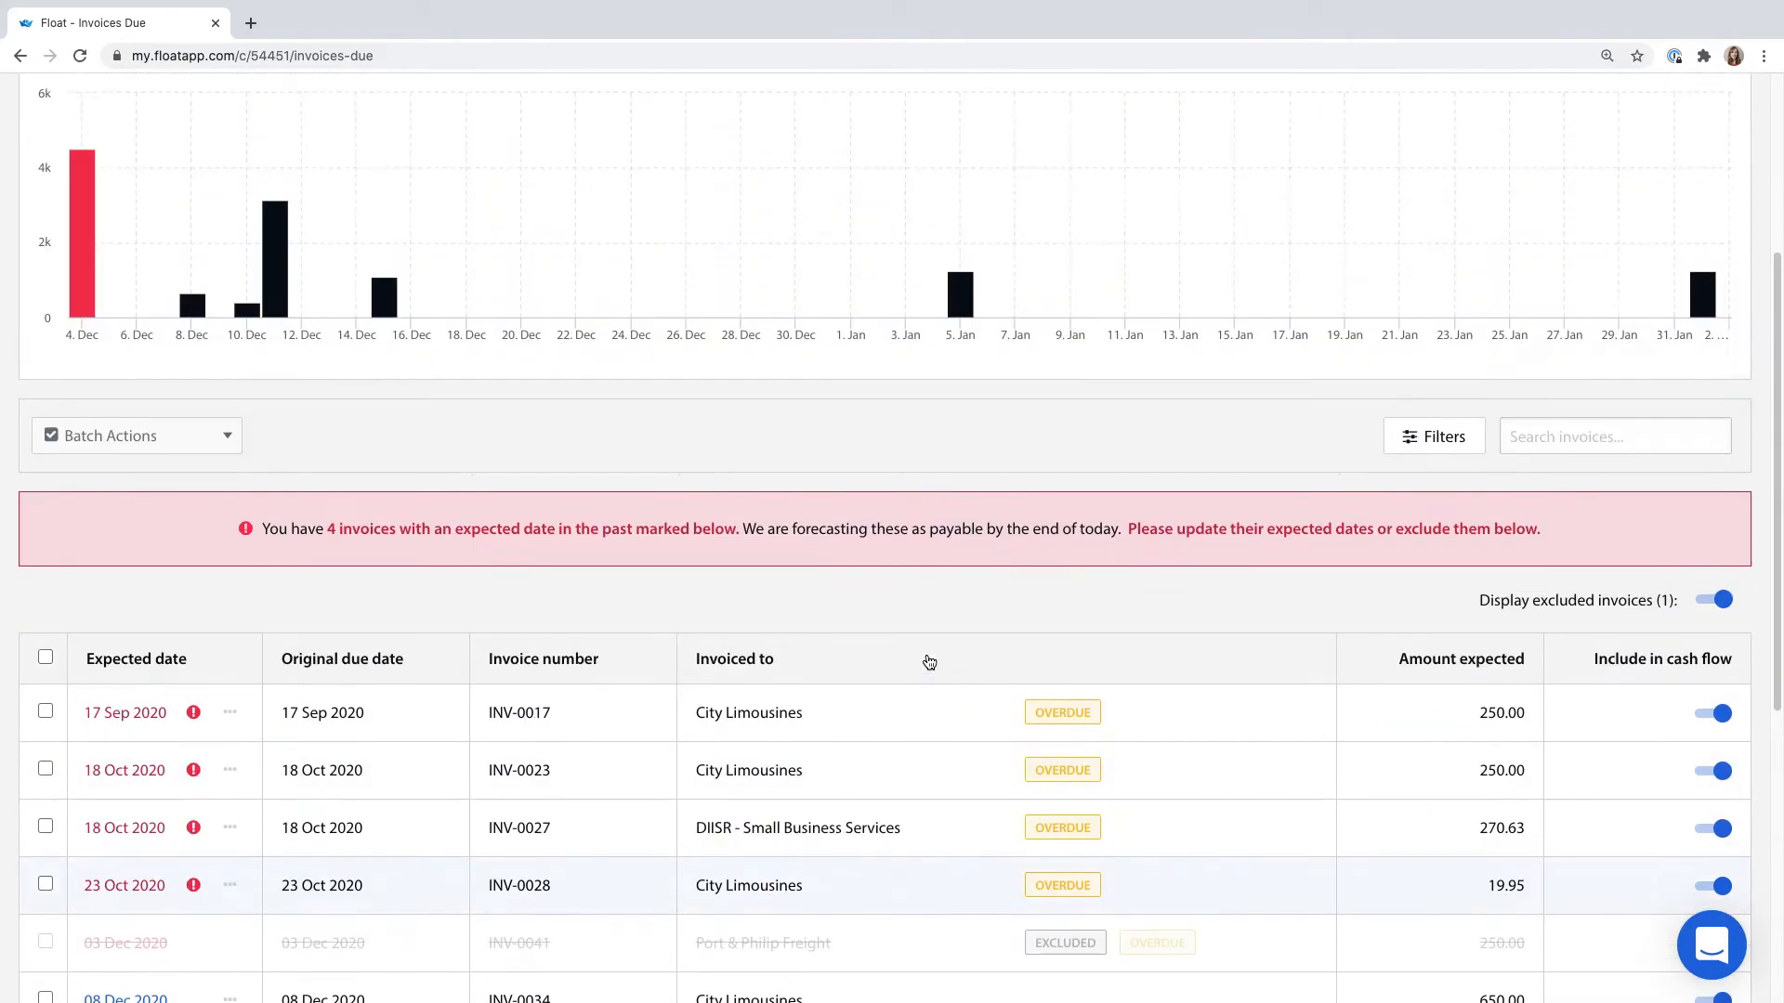
pyautogui.scroll(4, 929, 661)
pyautogui.click(636, 183)
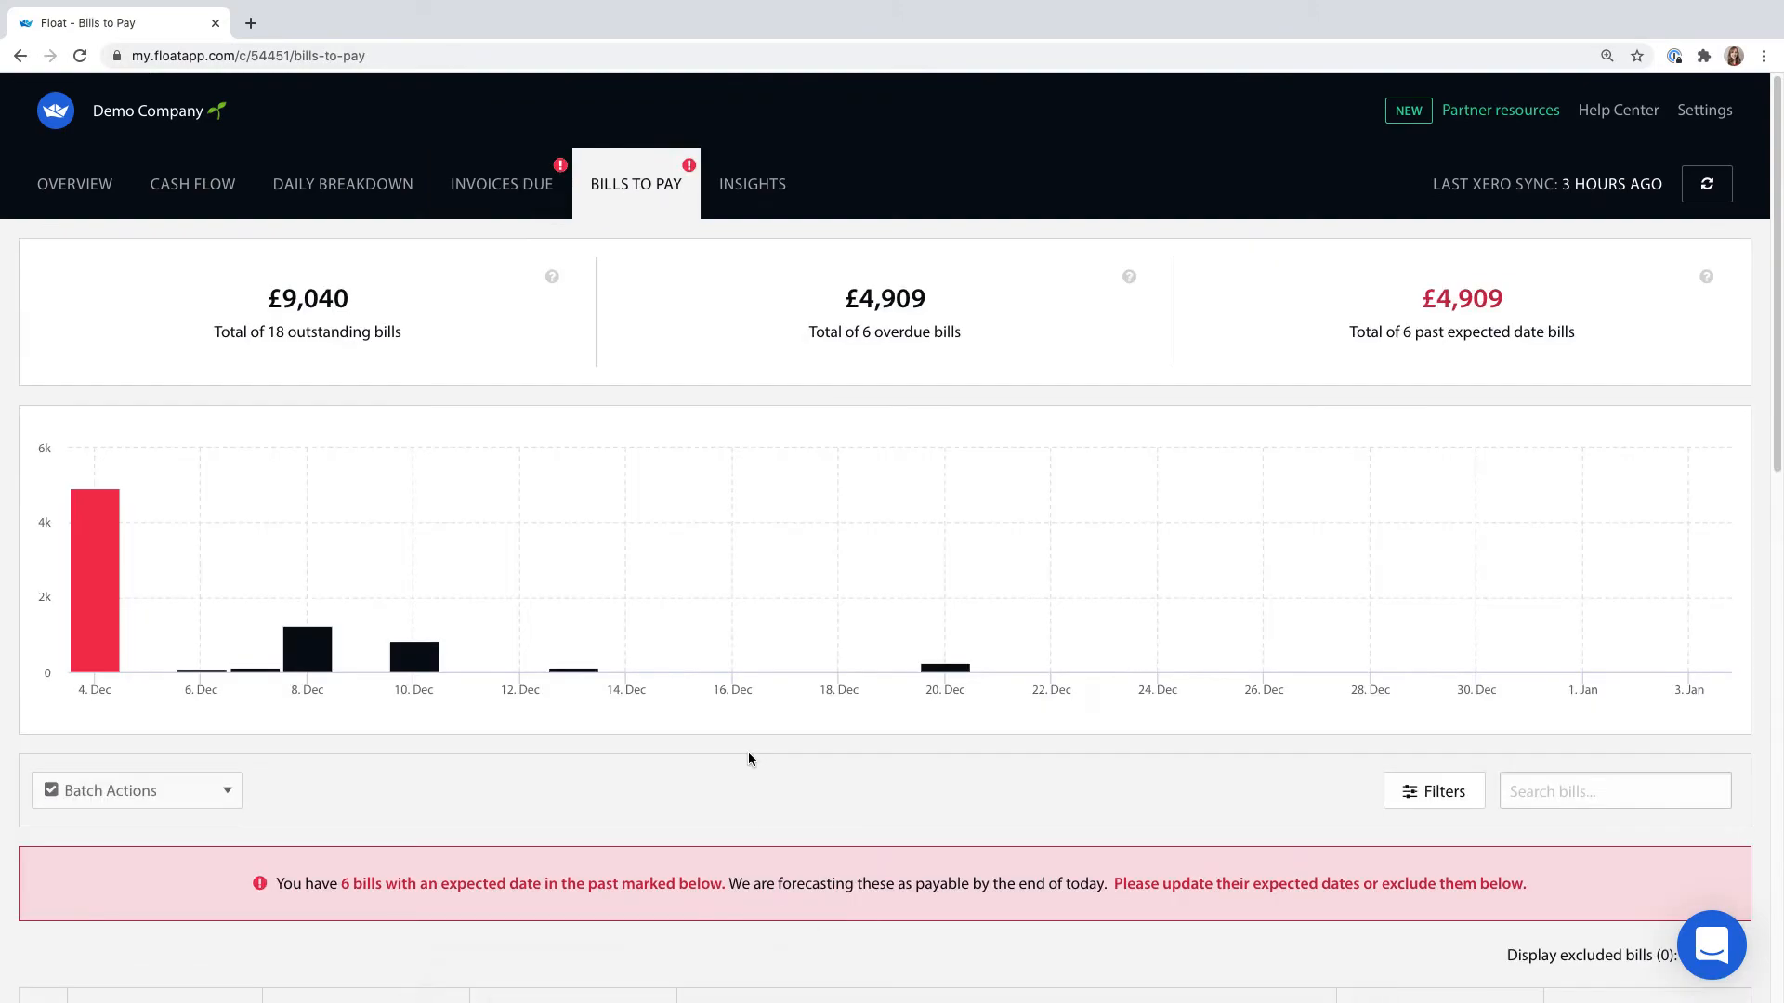
pyautogui.scroll(-10, 751, 760)
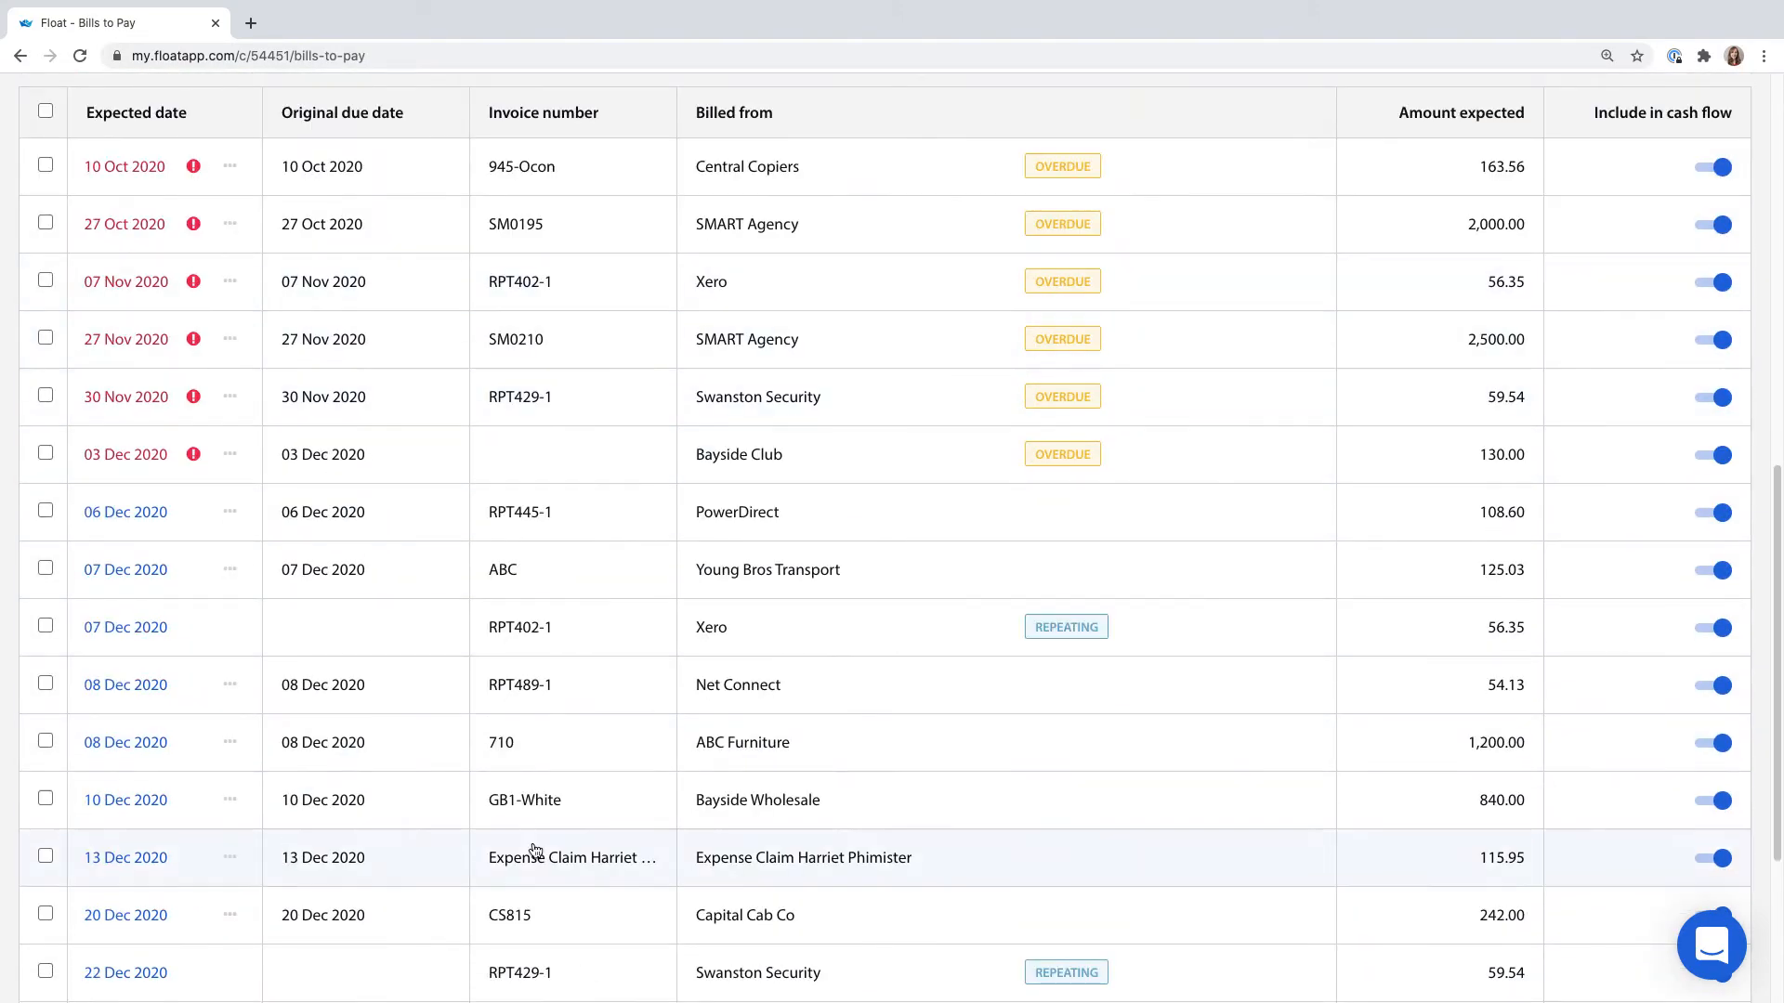
pyautogui.scroll(10, 681, 744)
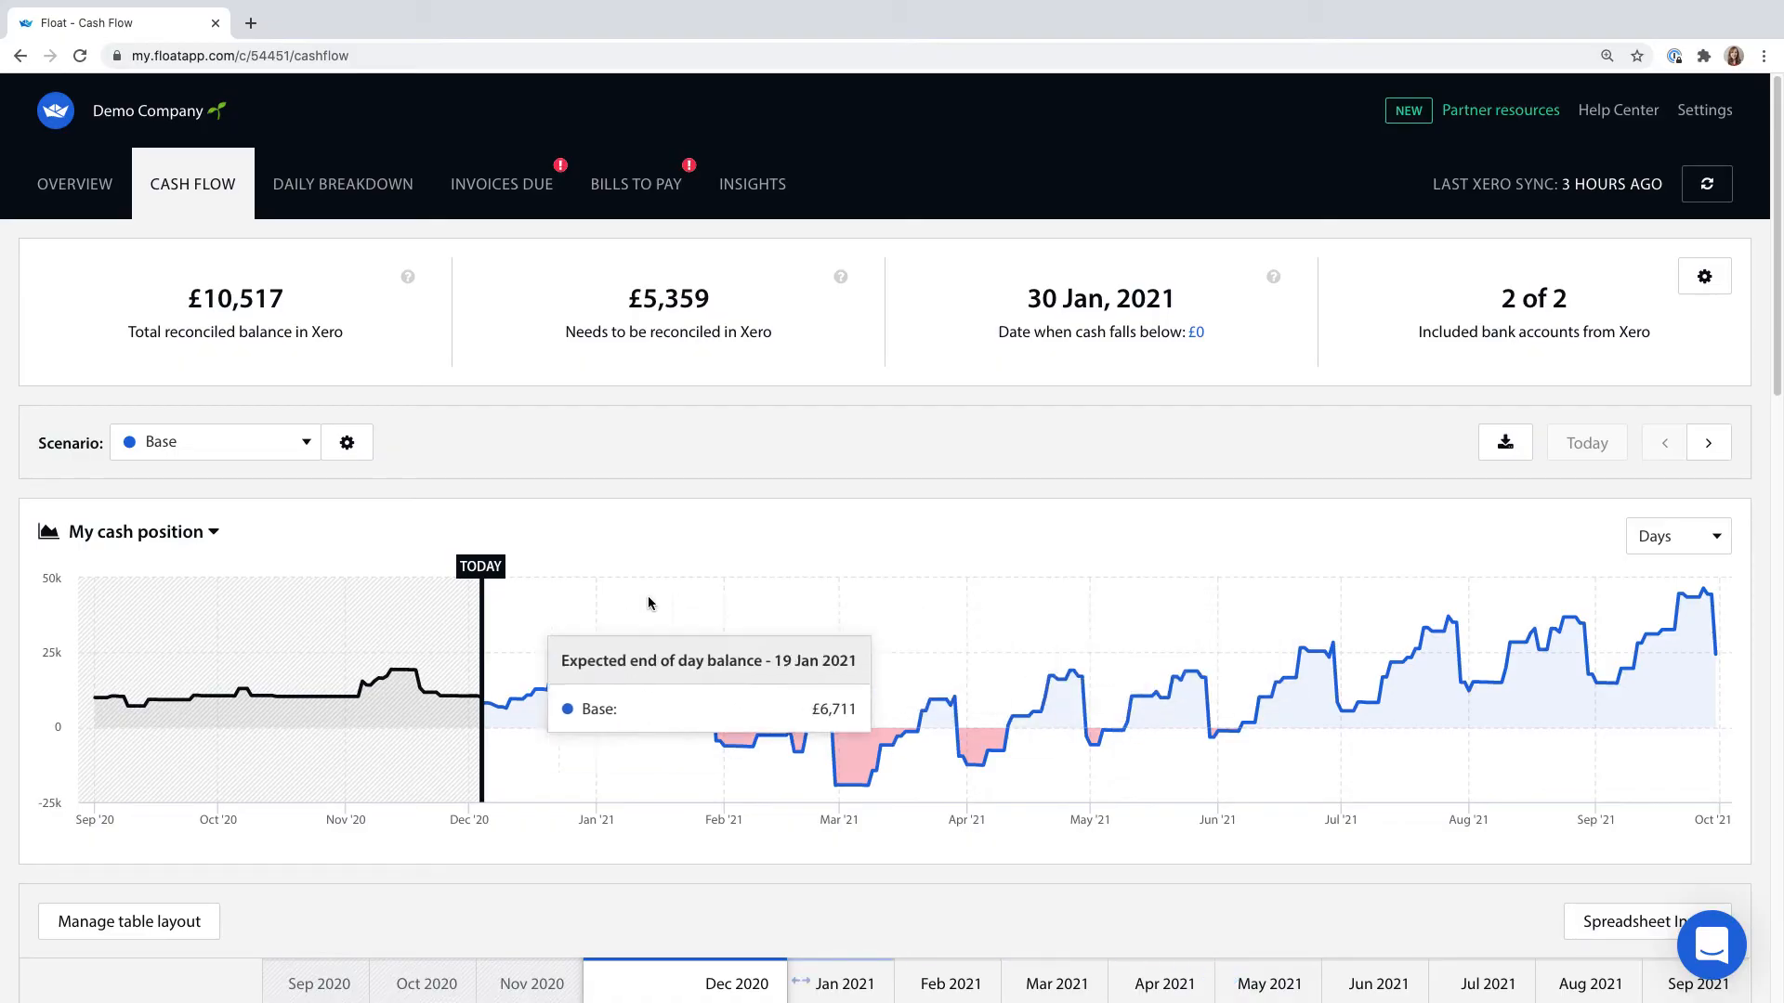
# - Compare the cash flow forecast under the Losing a client scenario and the New salesperson scenario
pyautogui.click(303, 433)
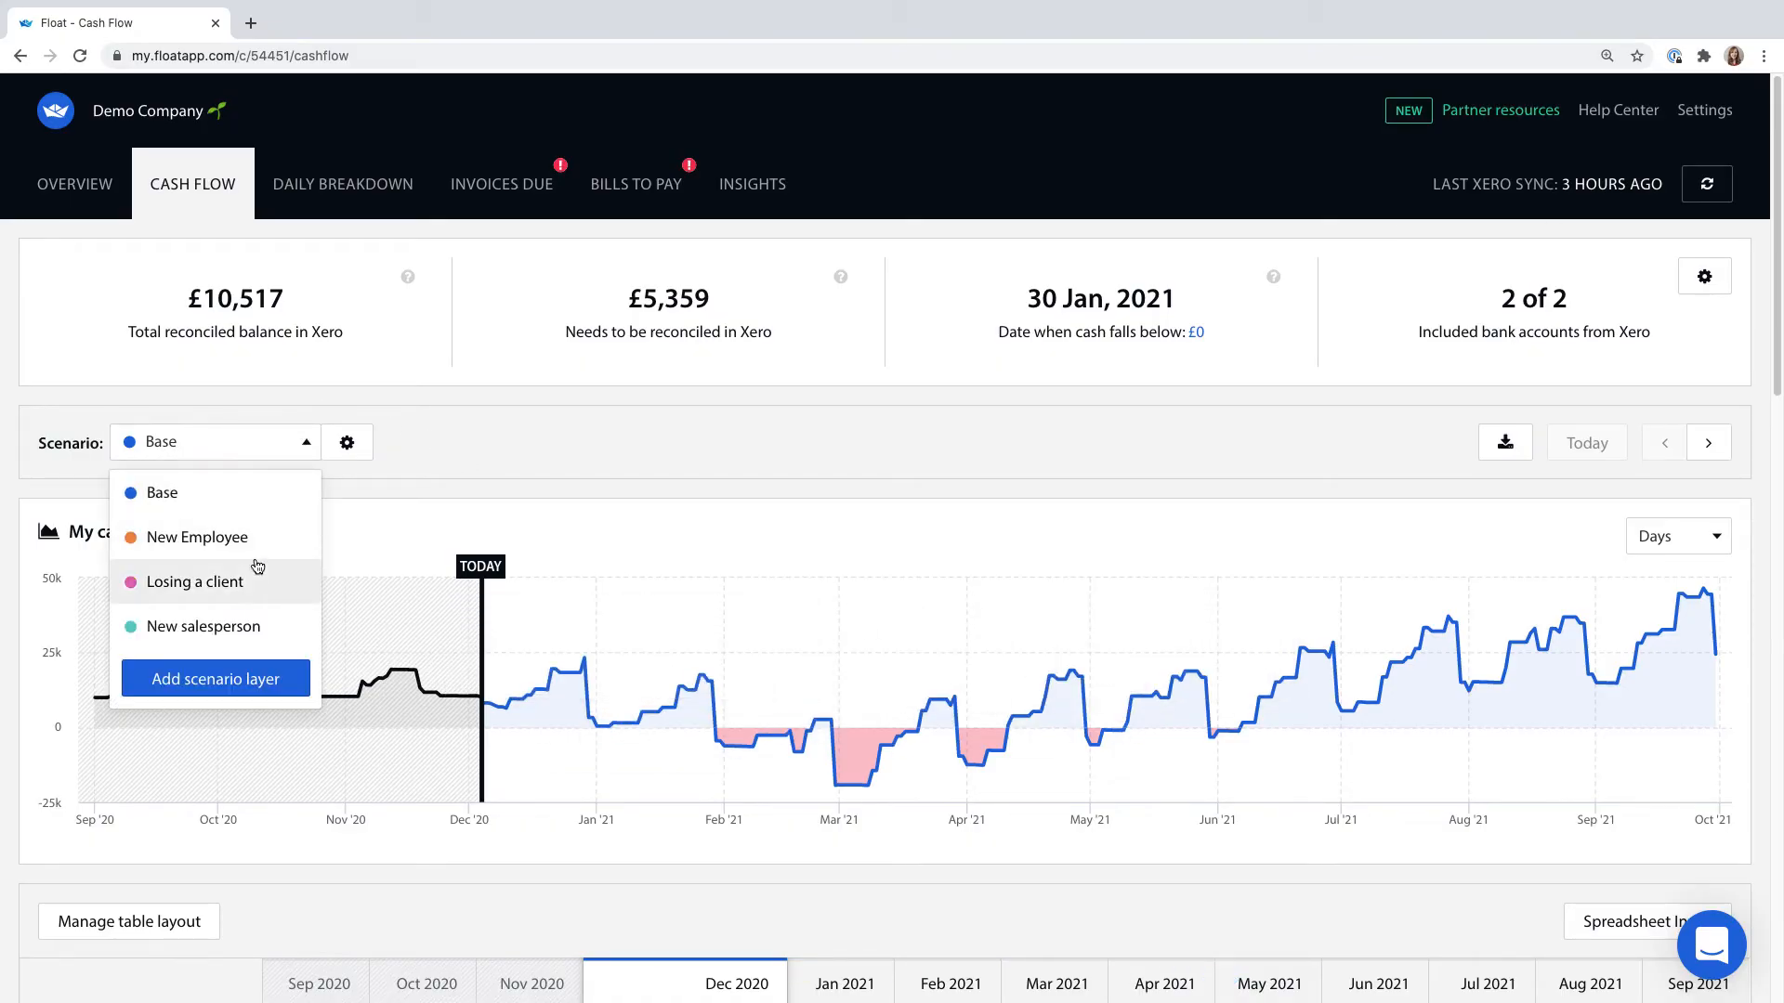
pyautogui.click(241, 583)
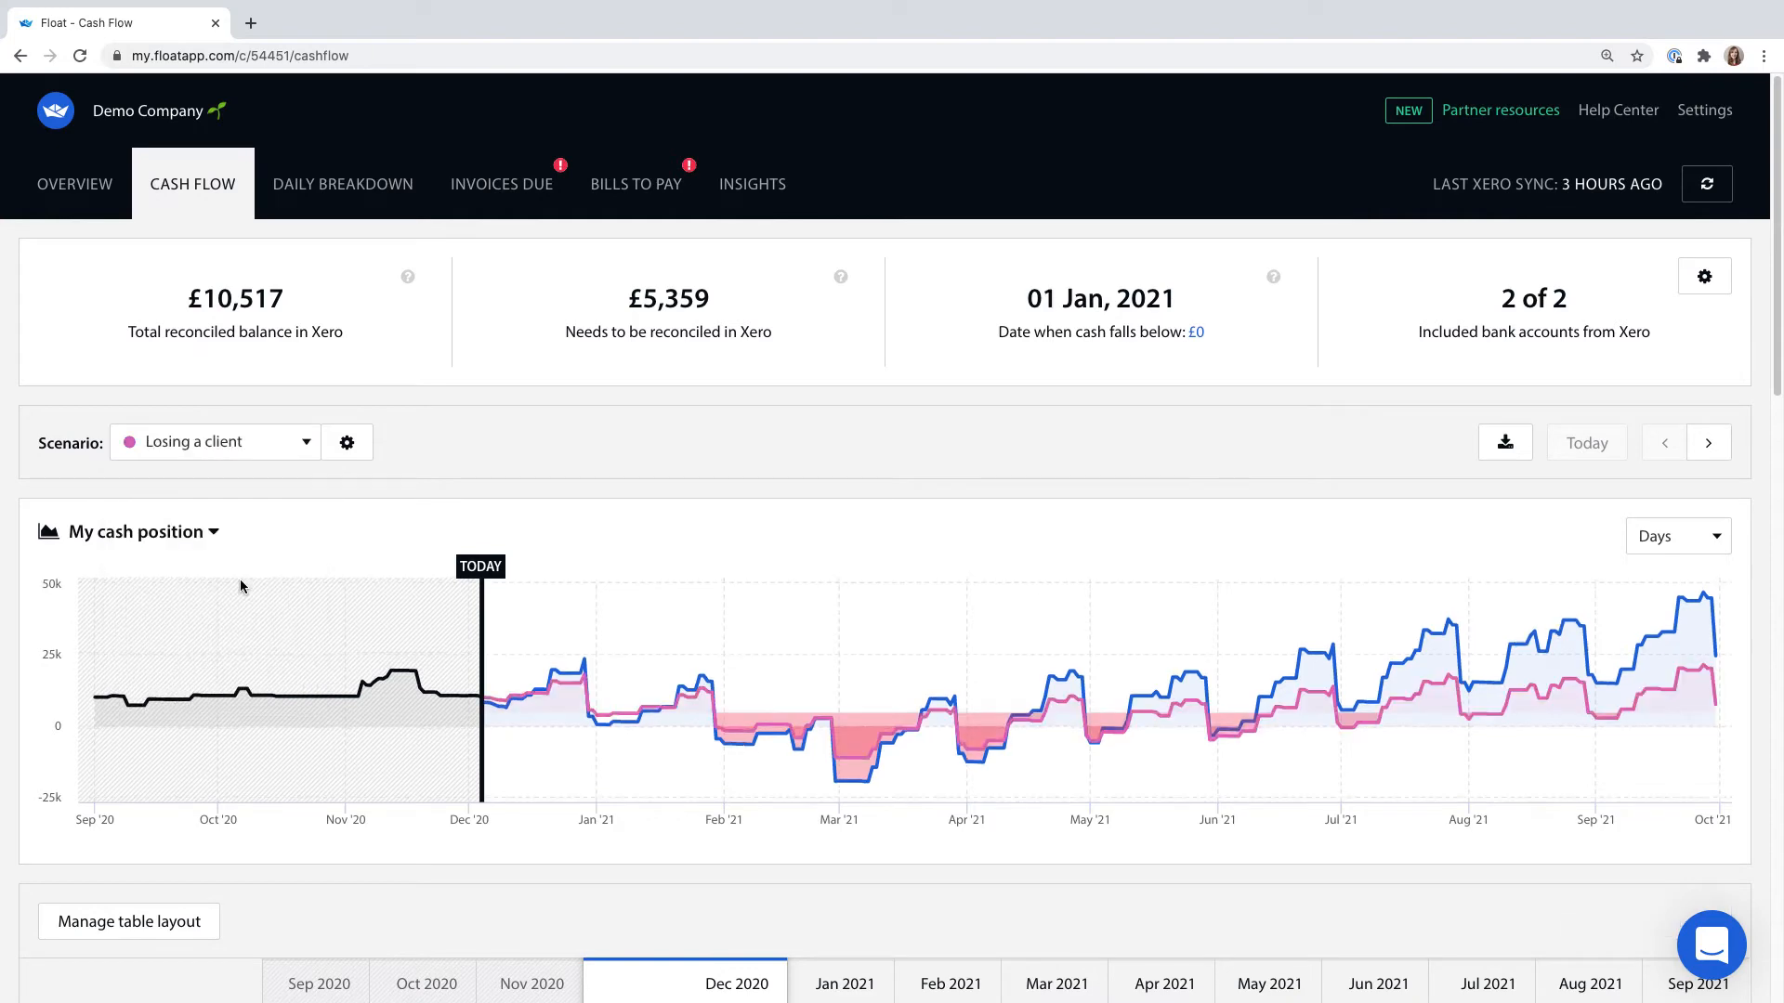
pyautogui.click(247, 444)
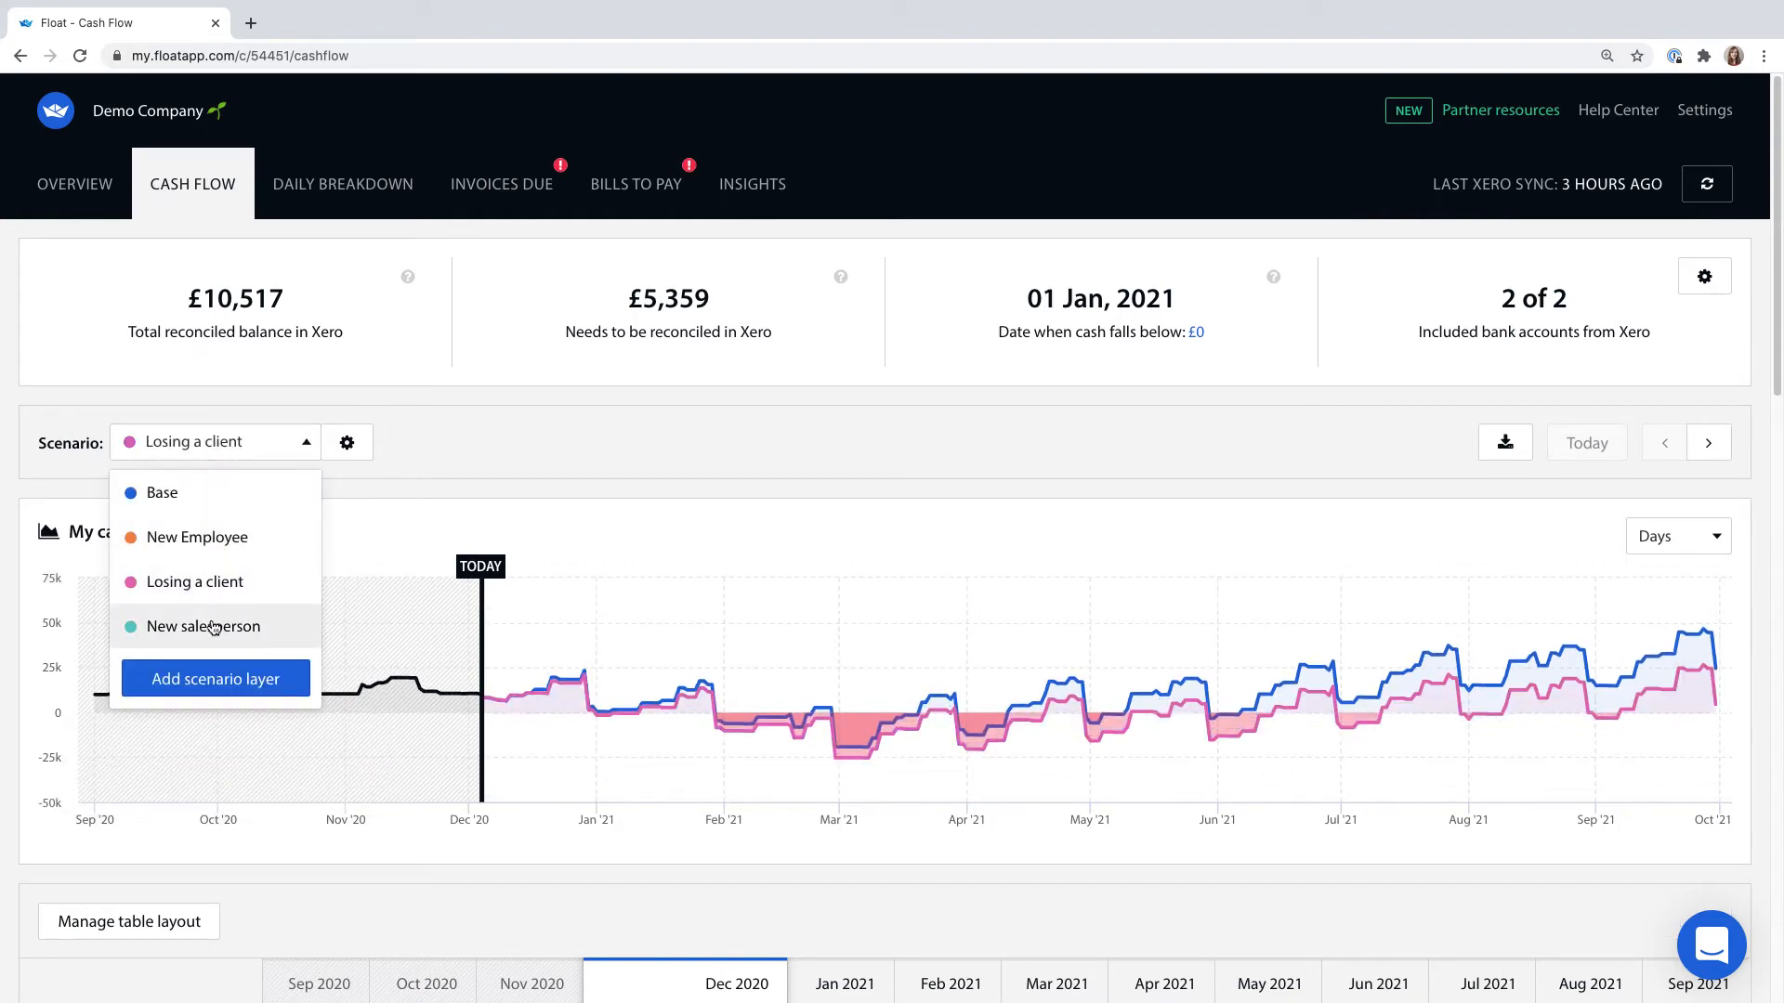
pyautogui.click(213, 628)
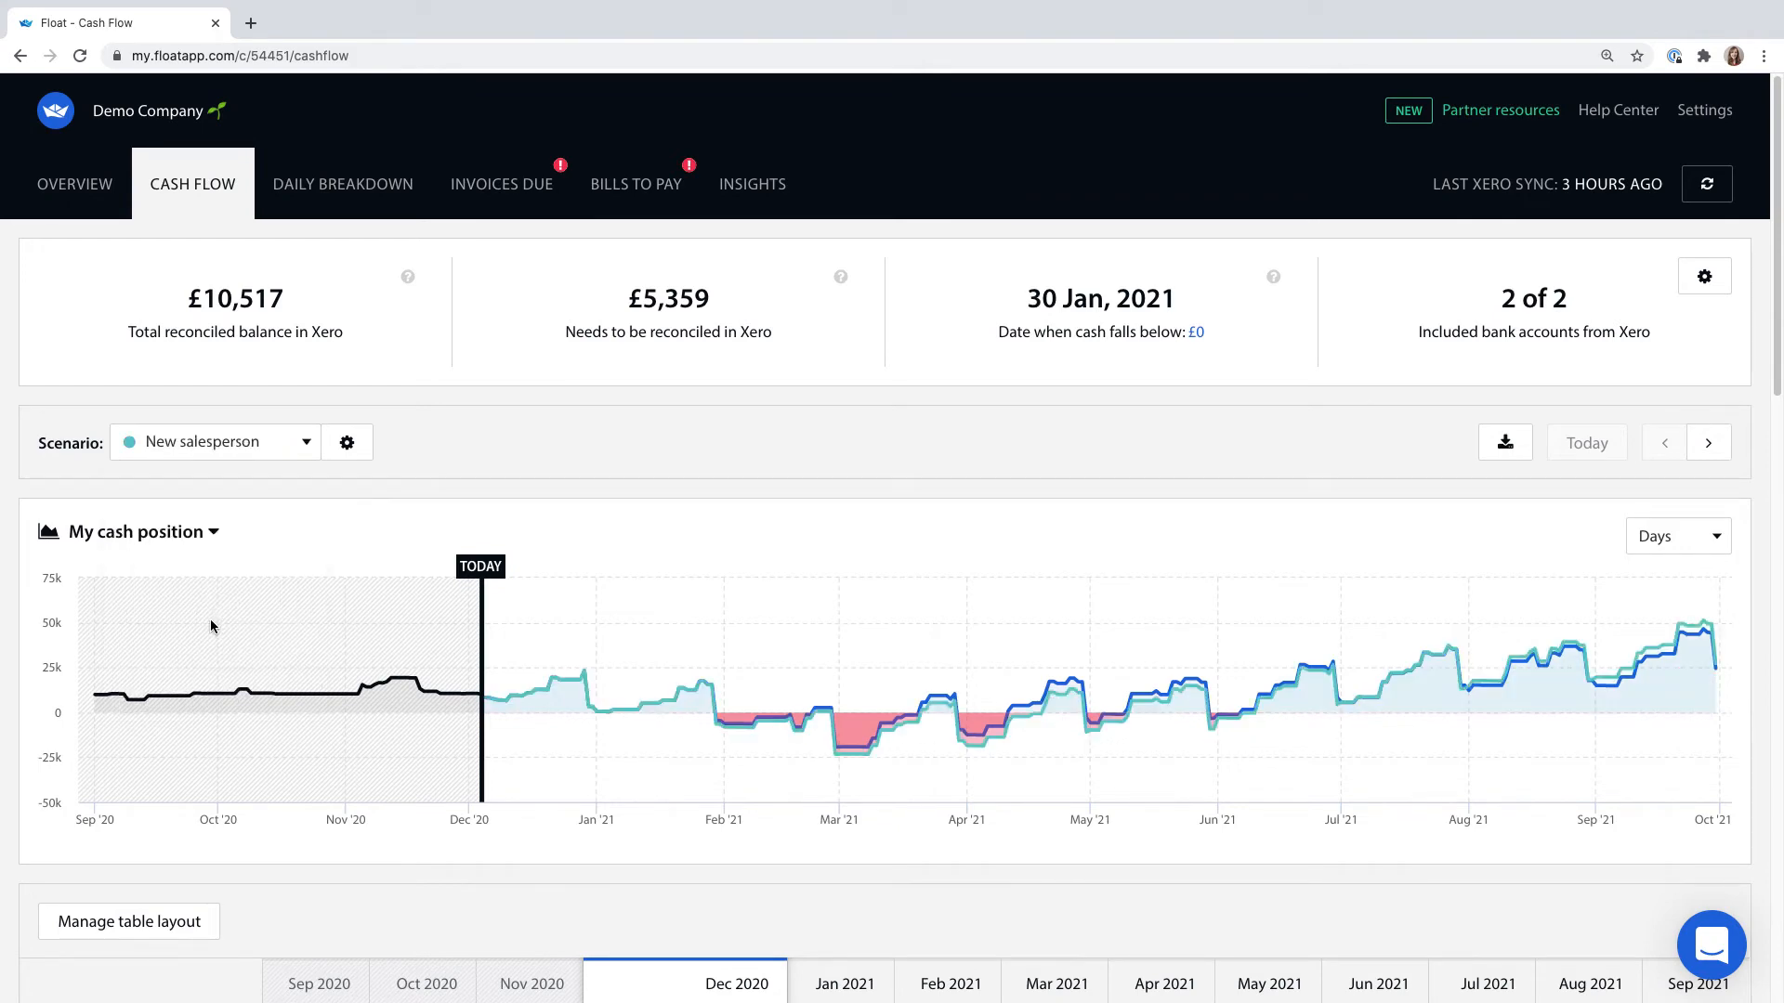
# - Look over the New salesperson forecast and return the cash flow view to the Base scenario
pyautogui.scroll(-1, 769, 474)
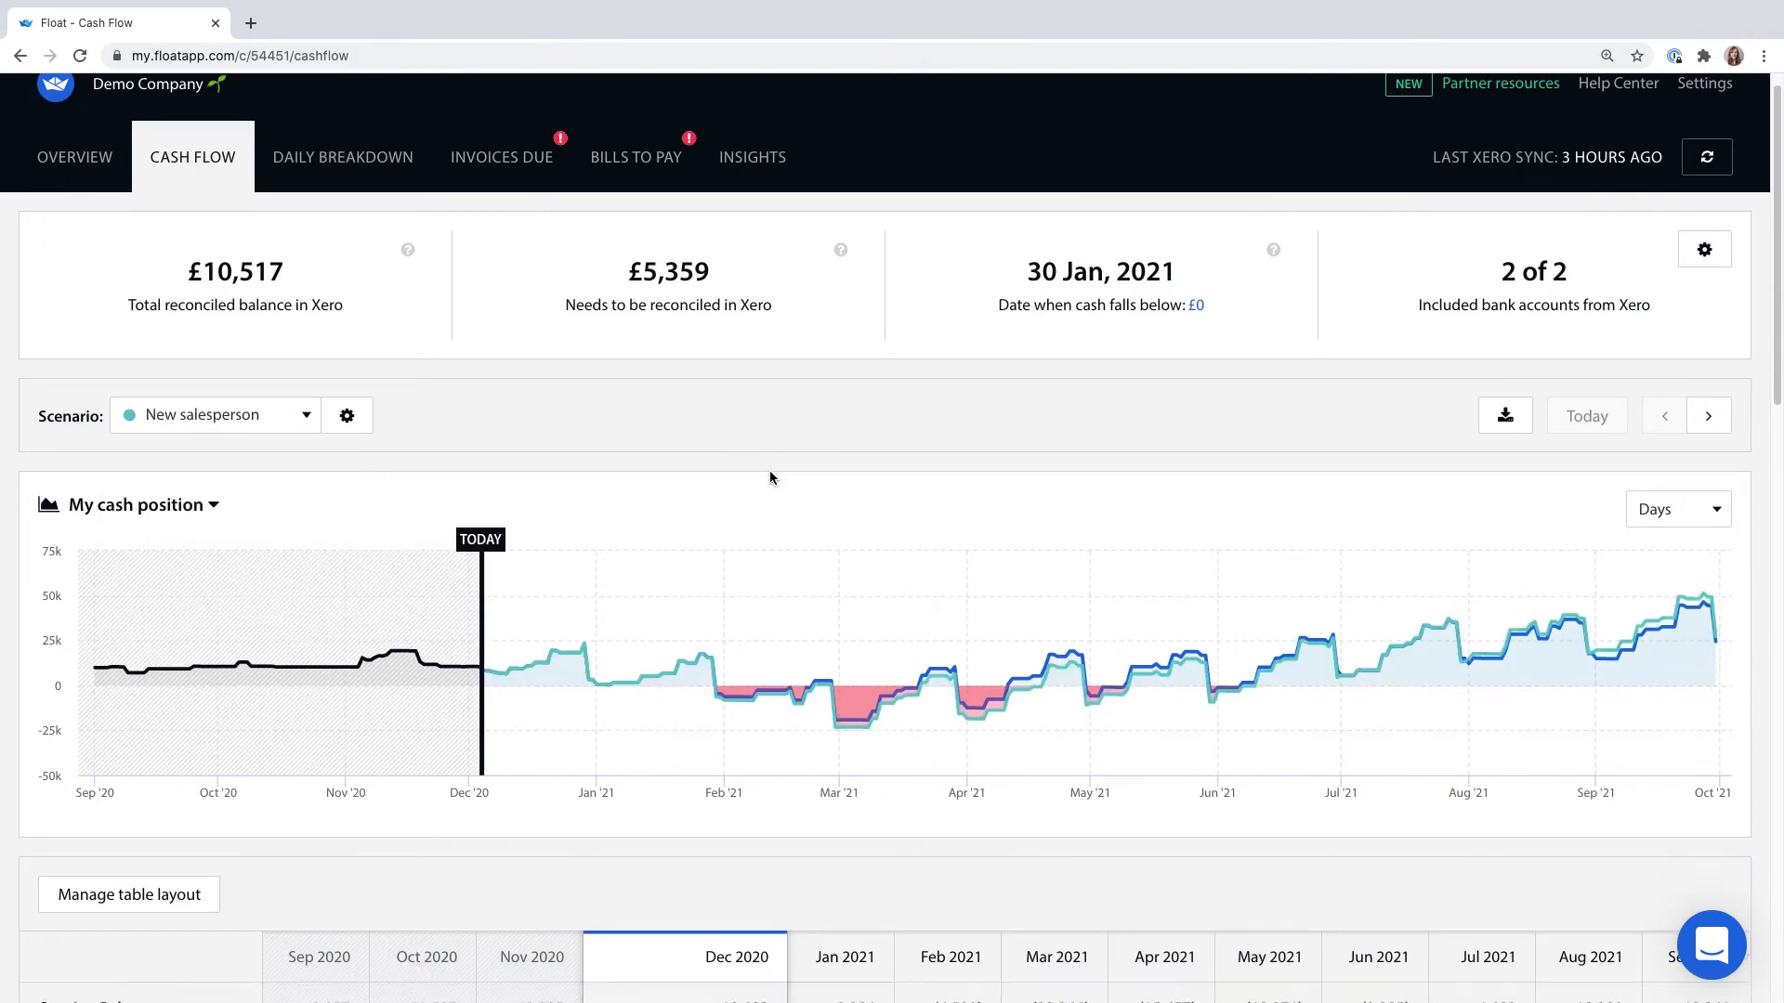
pyautogui.scroll(-2, 769, 477)
pyautogui.click(214, 218)
pyautogui.click(237, 278)
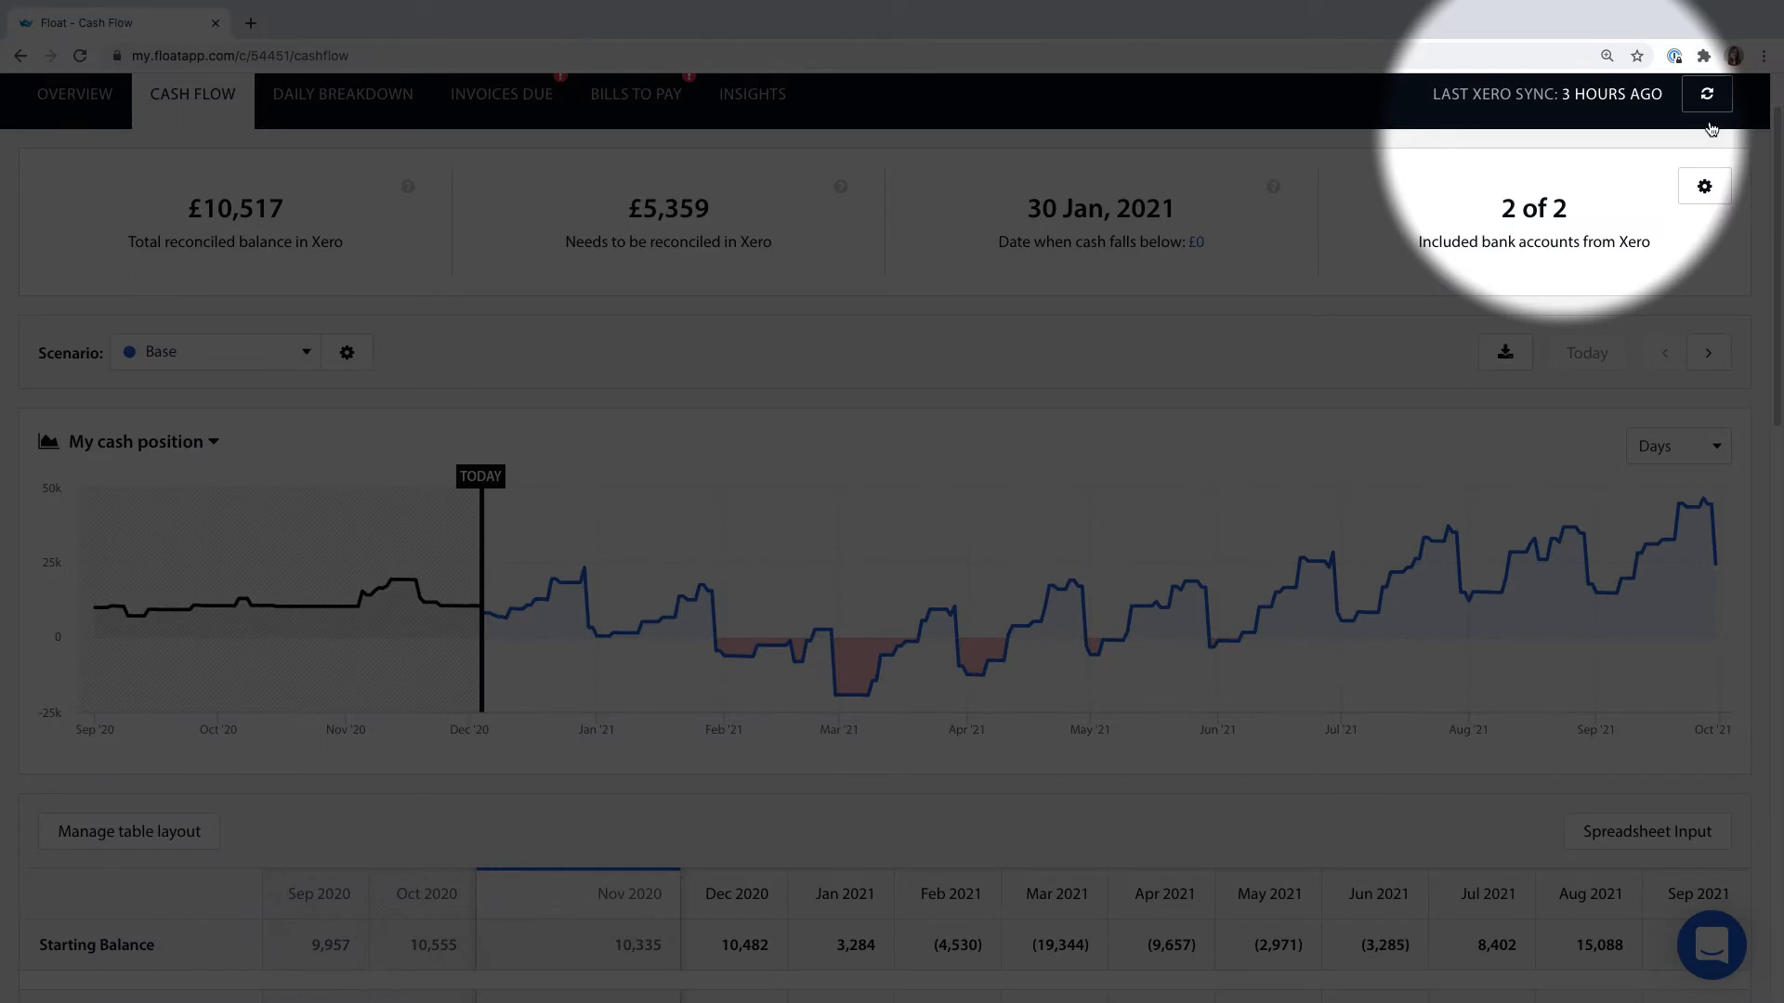
# - Open the December 2020 Sales details and view the invoices due that month
pyautogui.click(1706, 94)
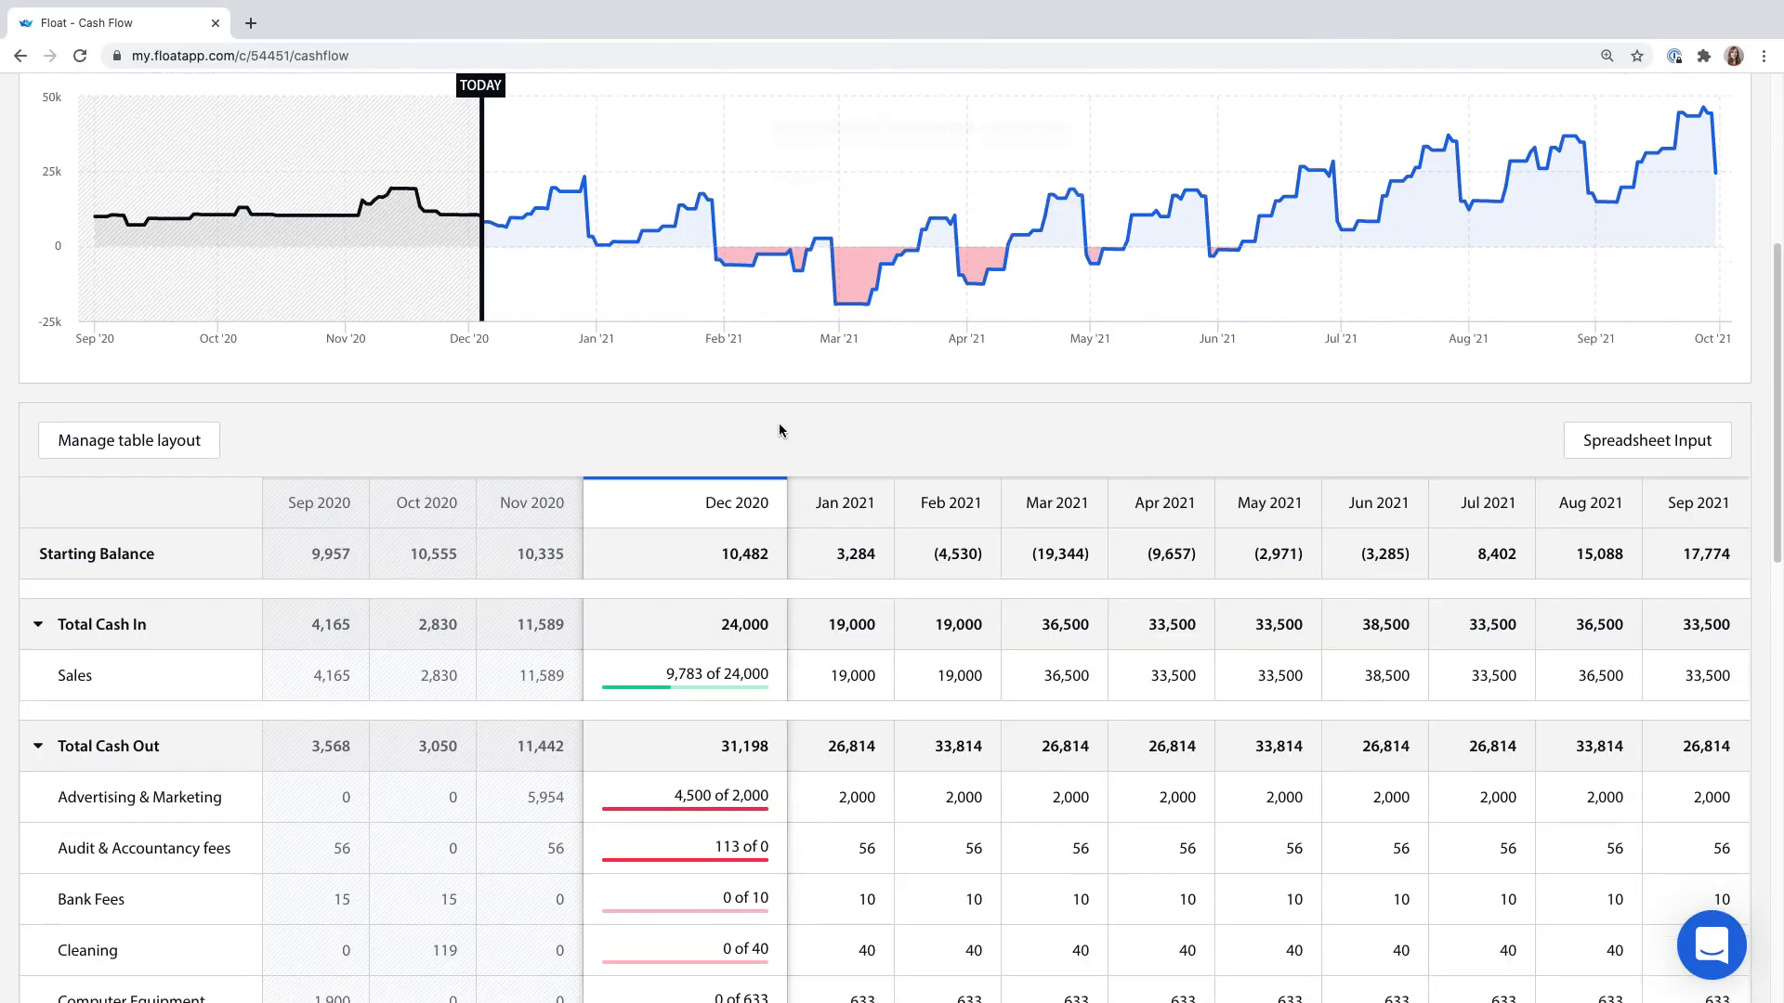
pyautogui.scroll(-1, 780, 428)
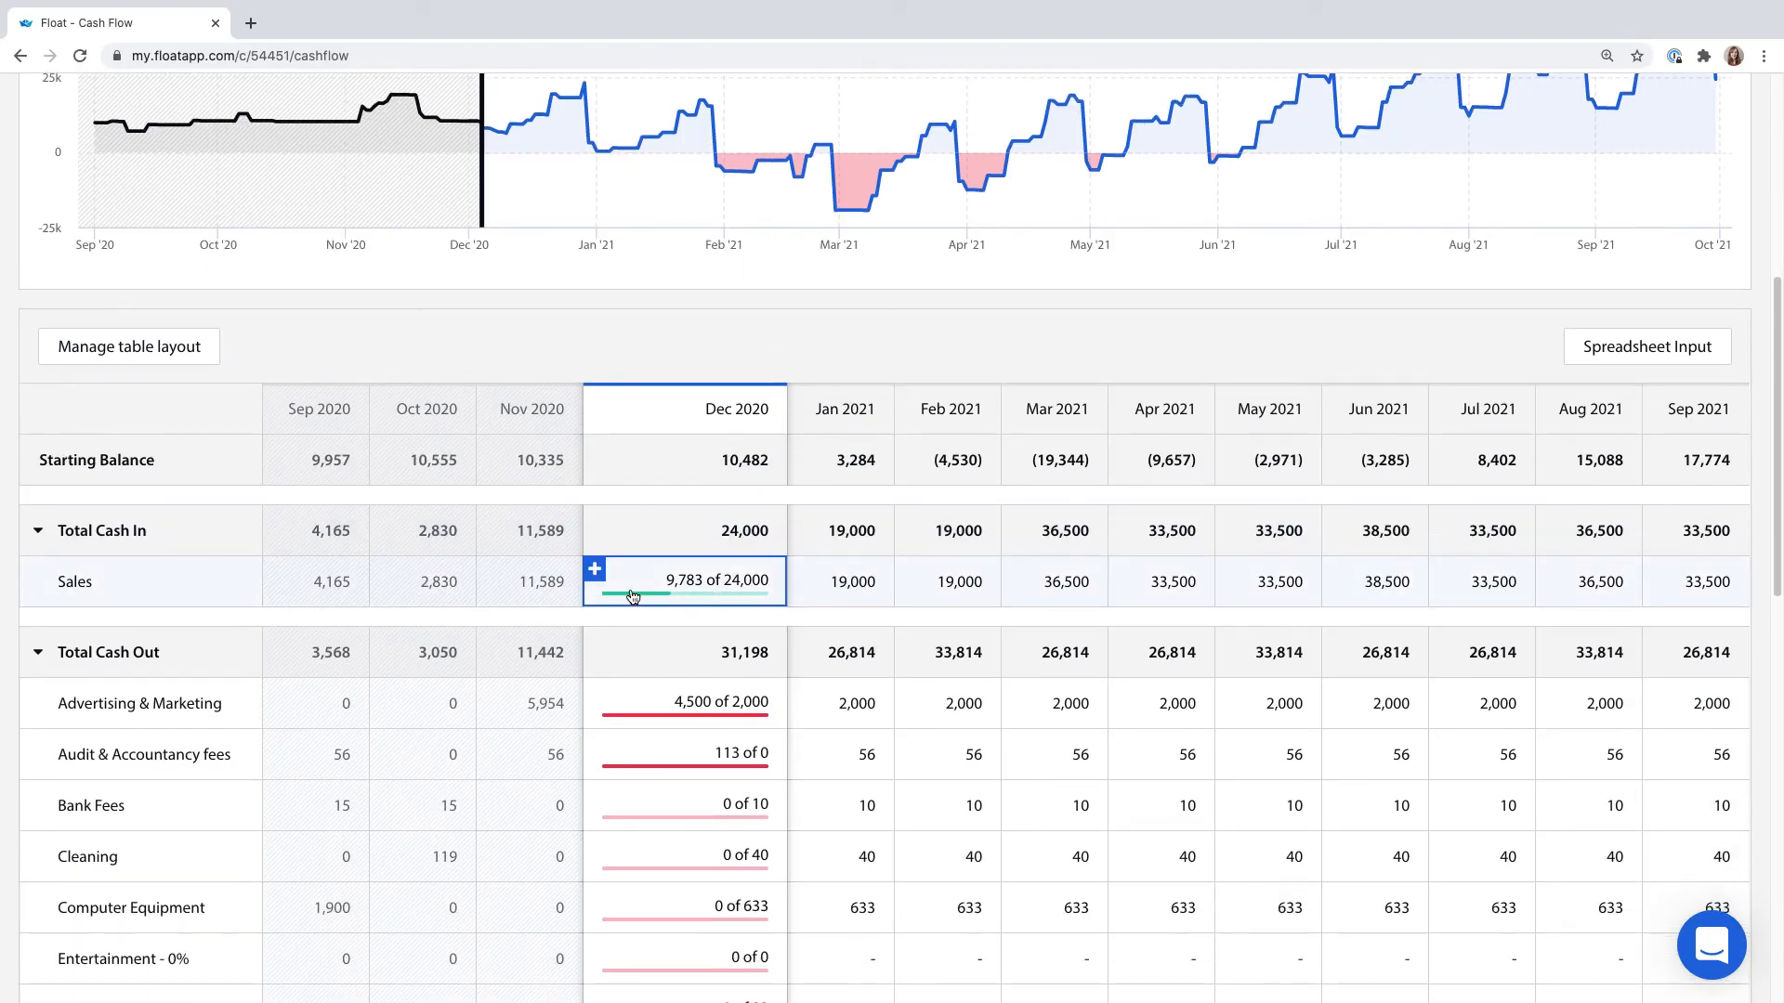
pyautogui.click(736, 591)
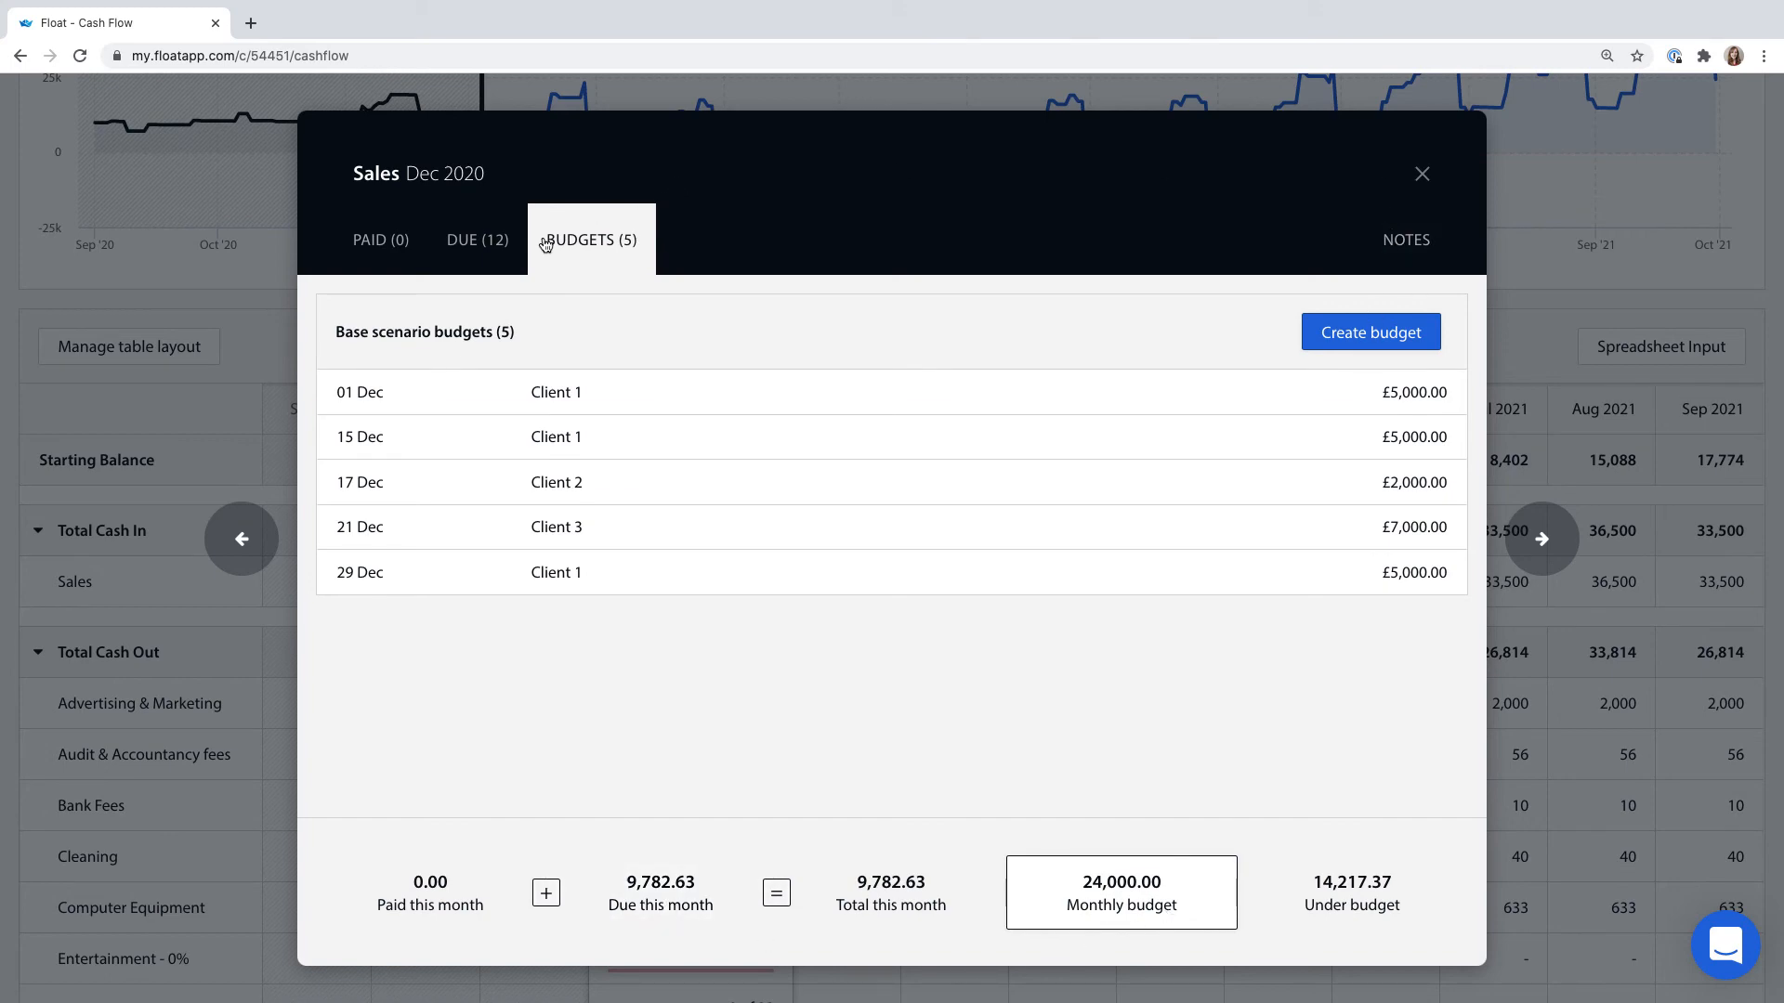
pyautogui.click(514, 243)
# - Try a 29 Oct 2020 expected payment date and an added second payment on the £19.95 City Limousines invoice, and discard the changes
pyautogui.click(638, 487)
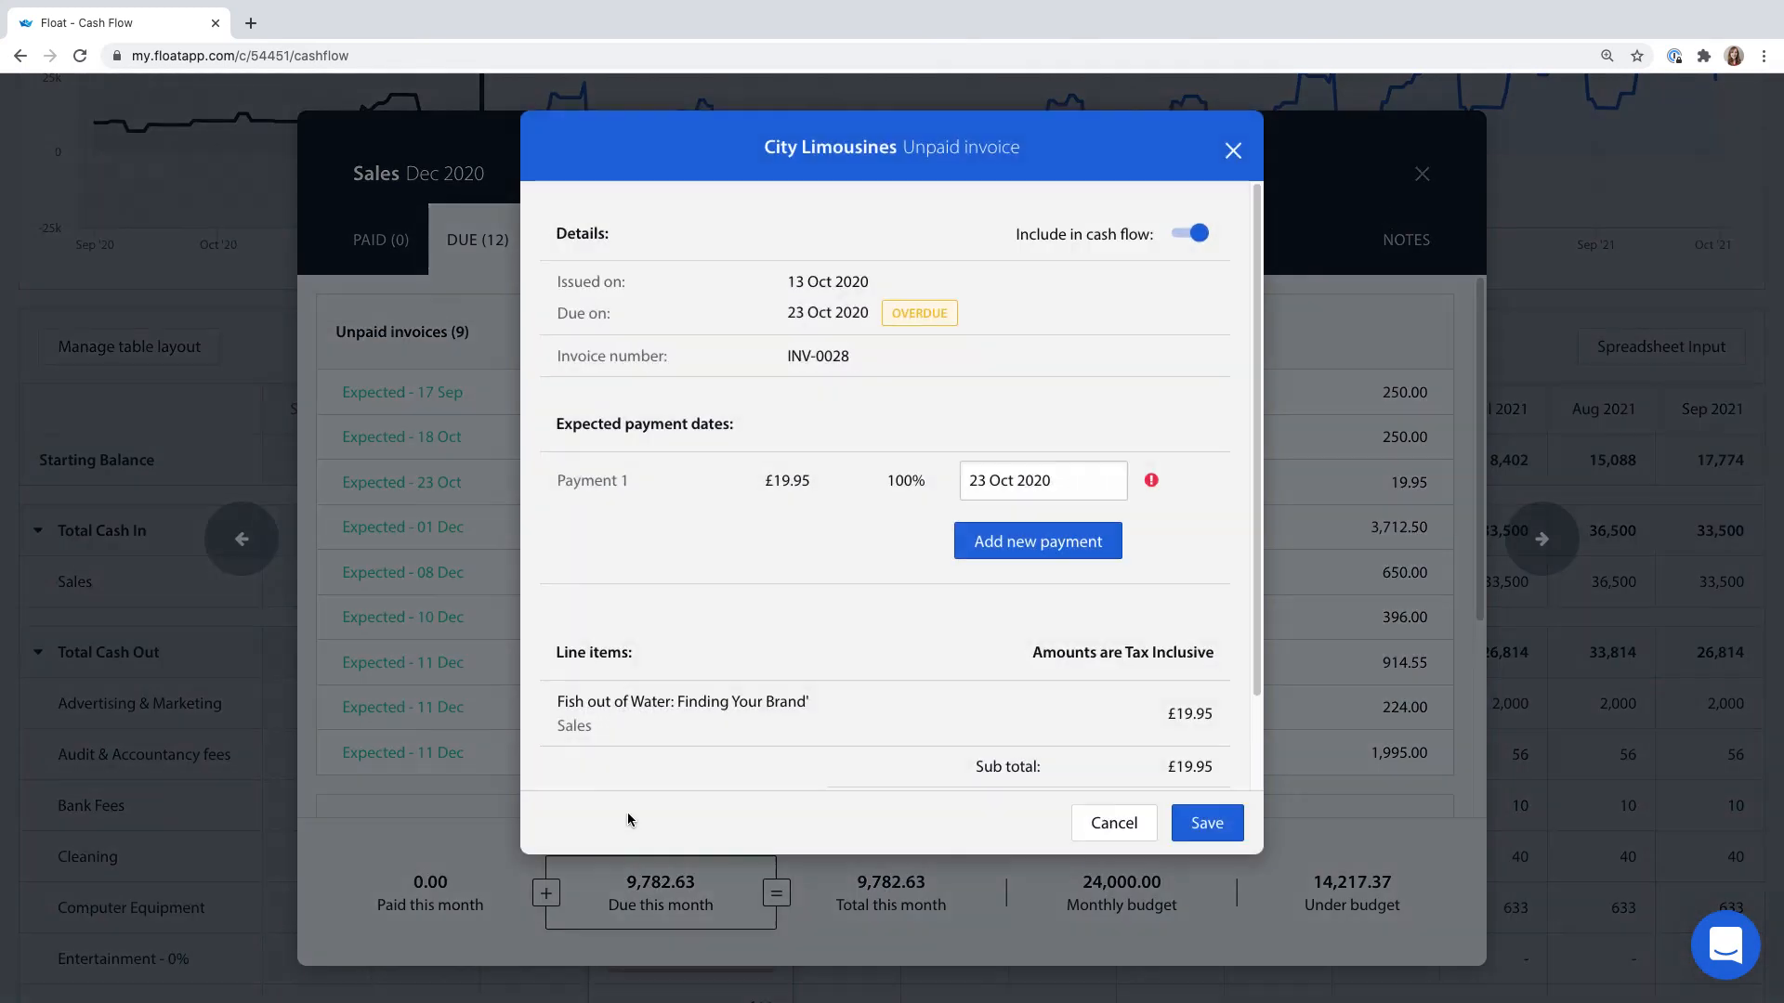
pyautogui.click(1031, 482)
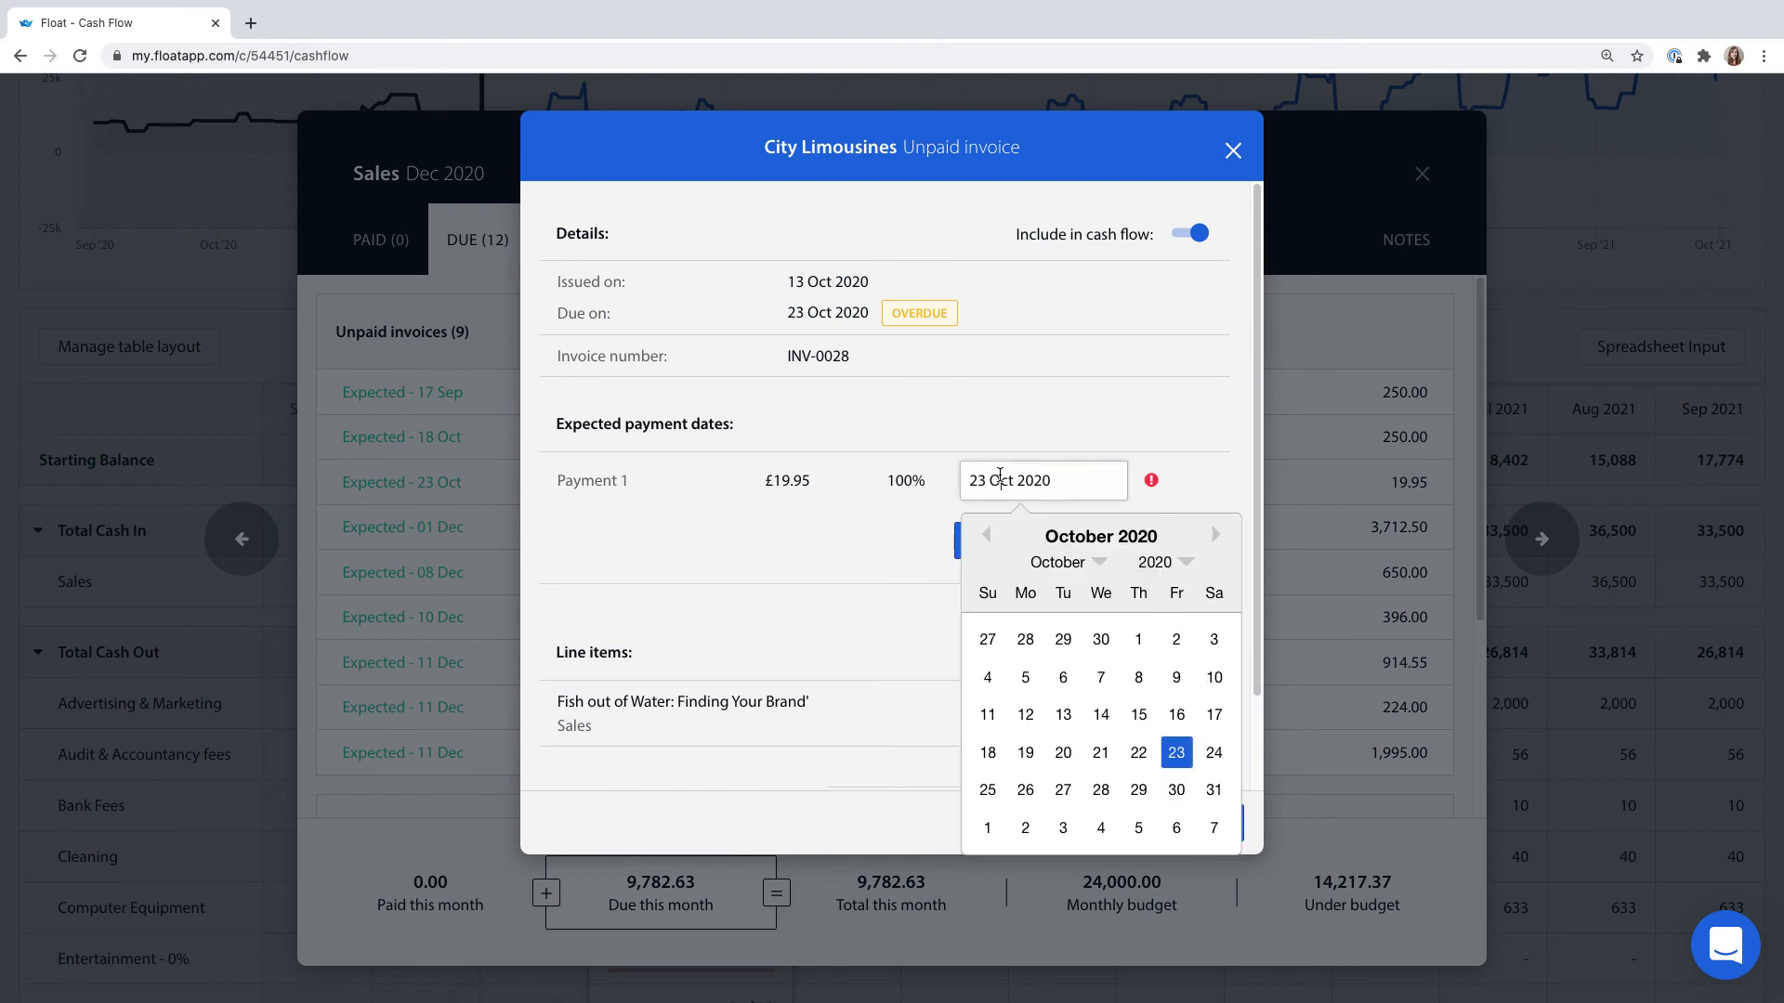
pyautogui.click(1136, 787)
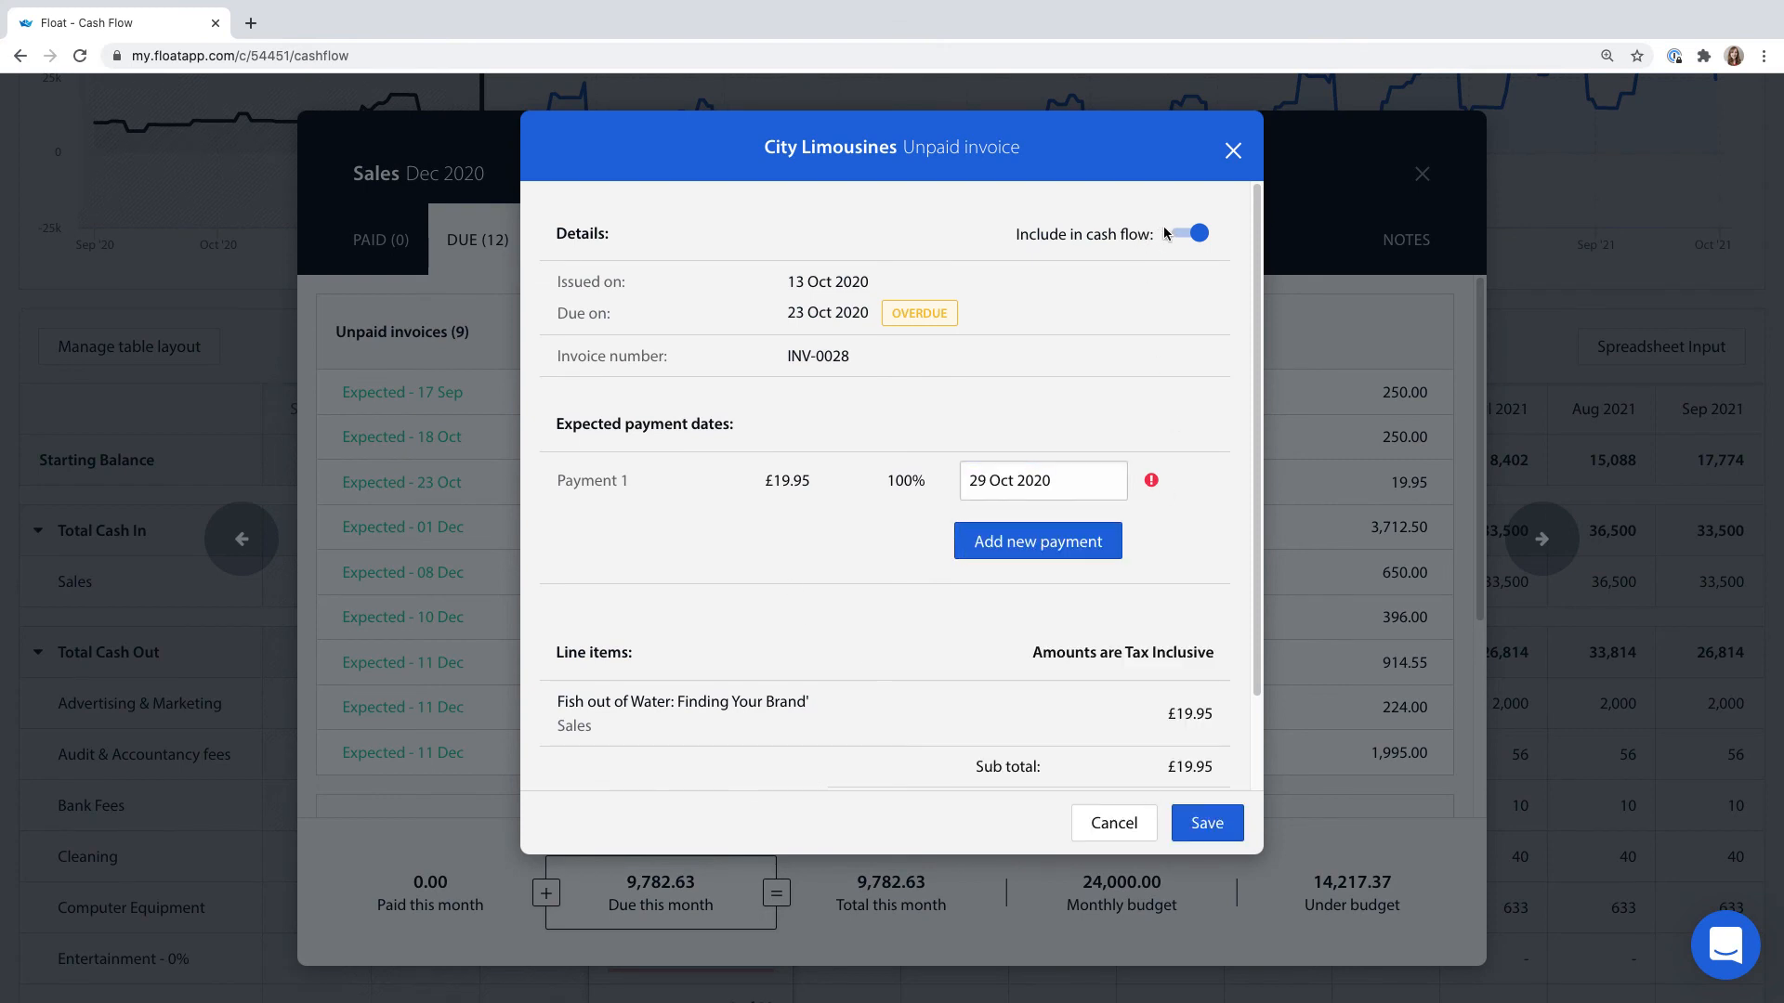
pyautogui.click(1186, 235)
pyautogui.click(1186, 235)
pyautogui.click(1066, 554)
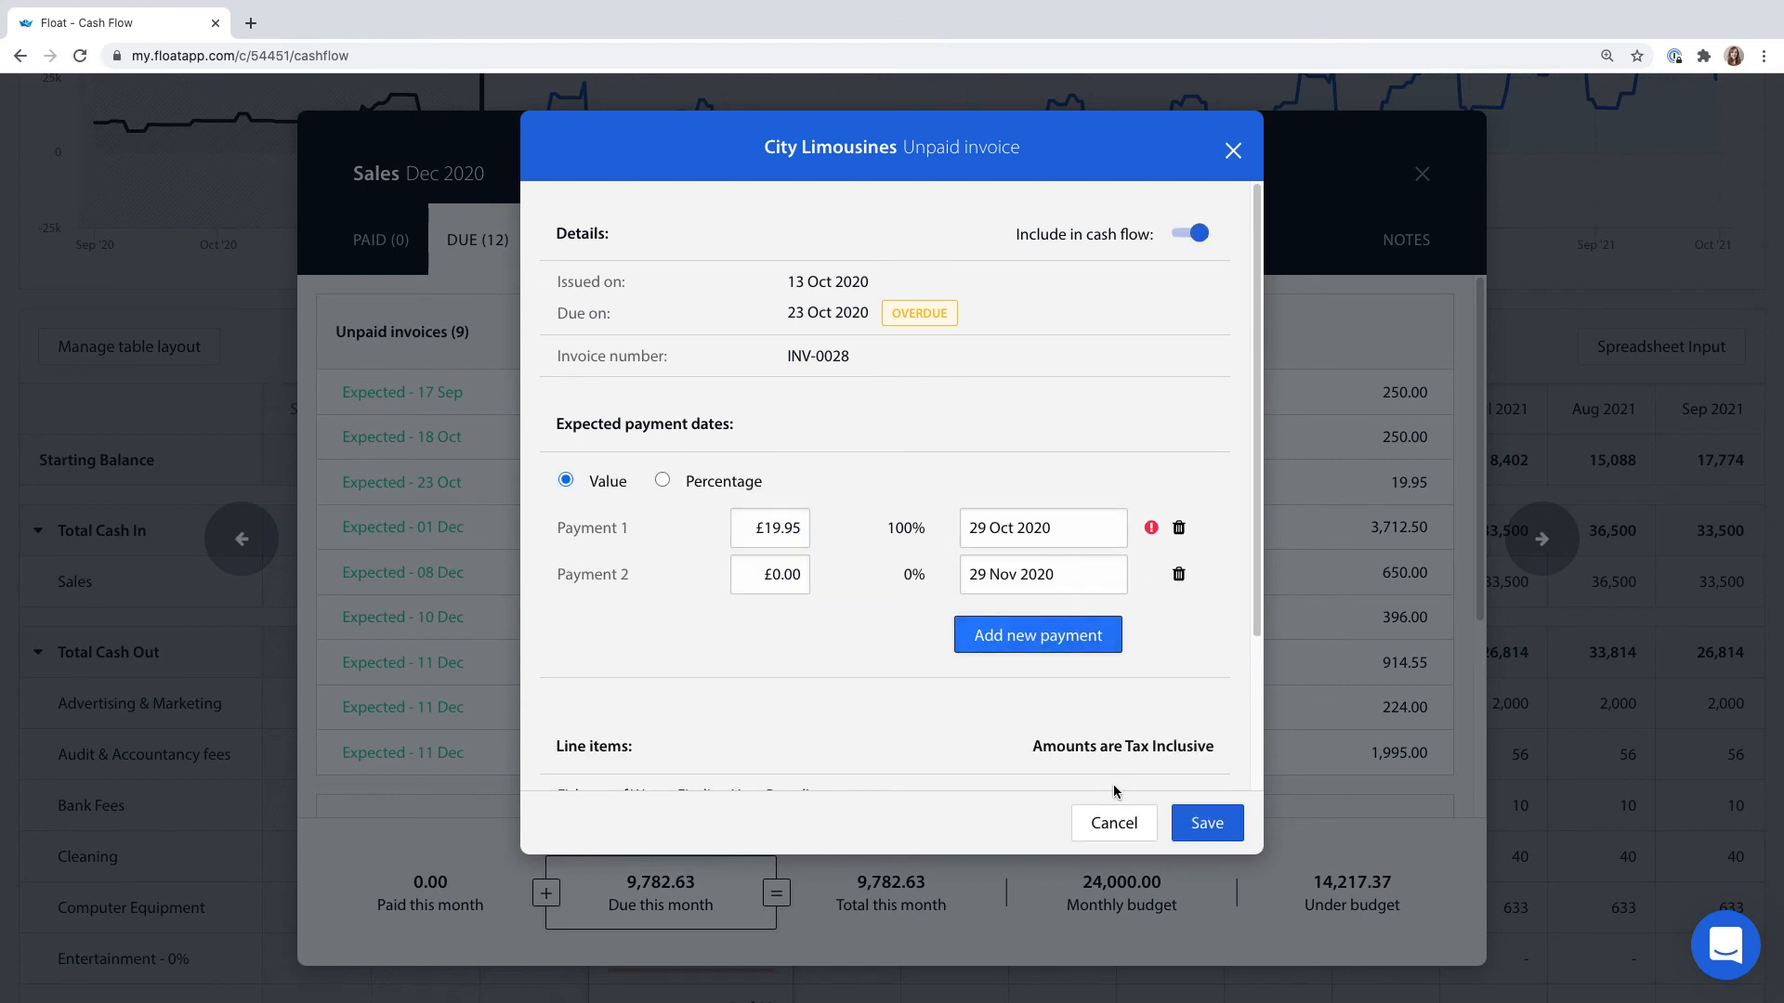
pyautogui.click(1114, 823)
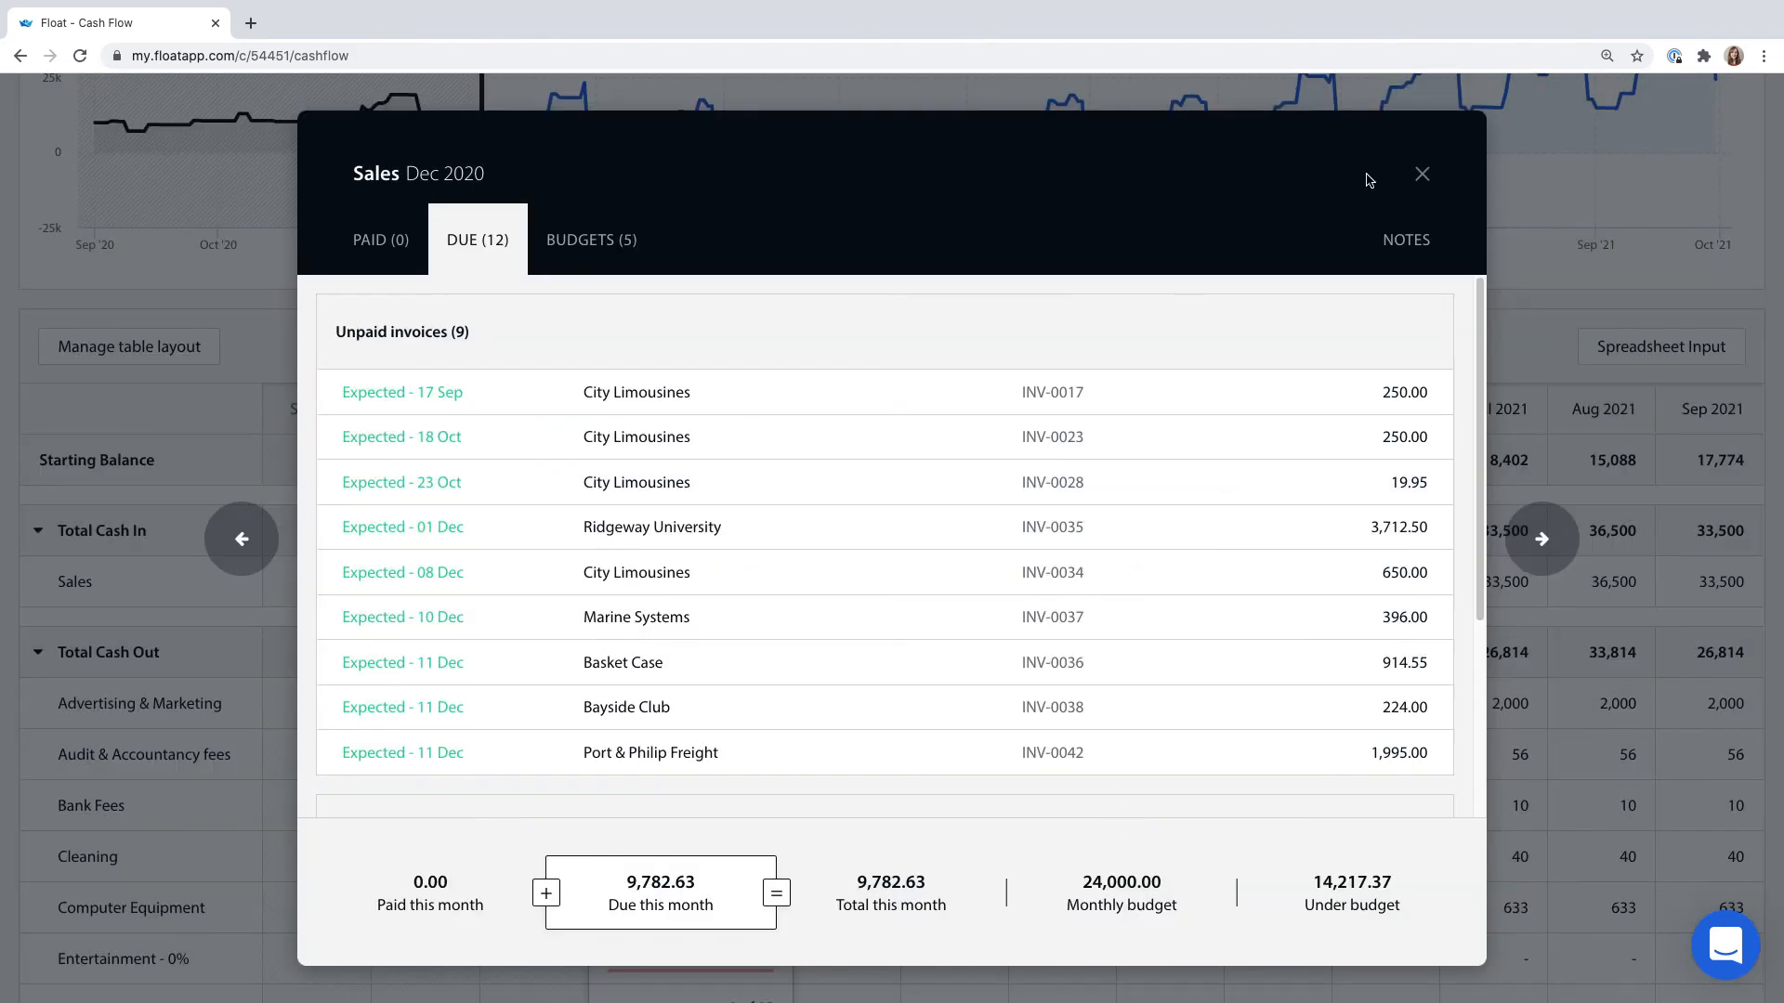
# - Check the November 2020 paid invoices and budget comparison for Sales and for Advertising & Marketing
pyautogui.click(241, 539)
pyautogui.moveTo(660, 999)
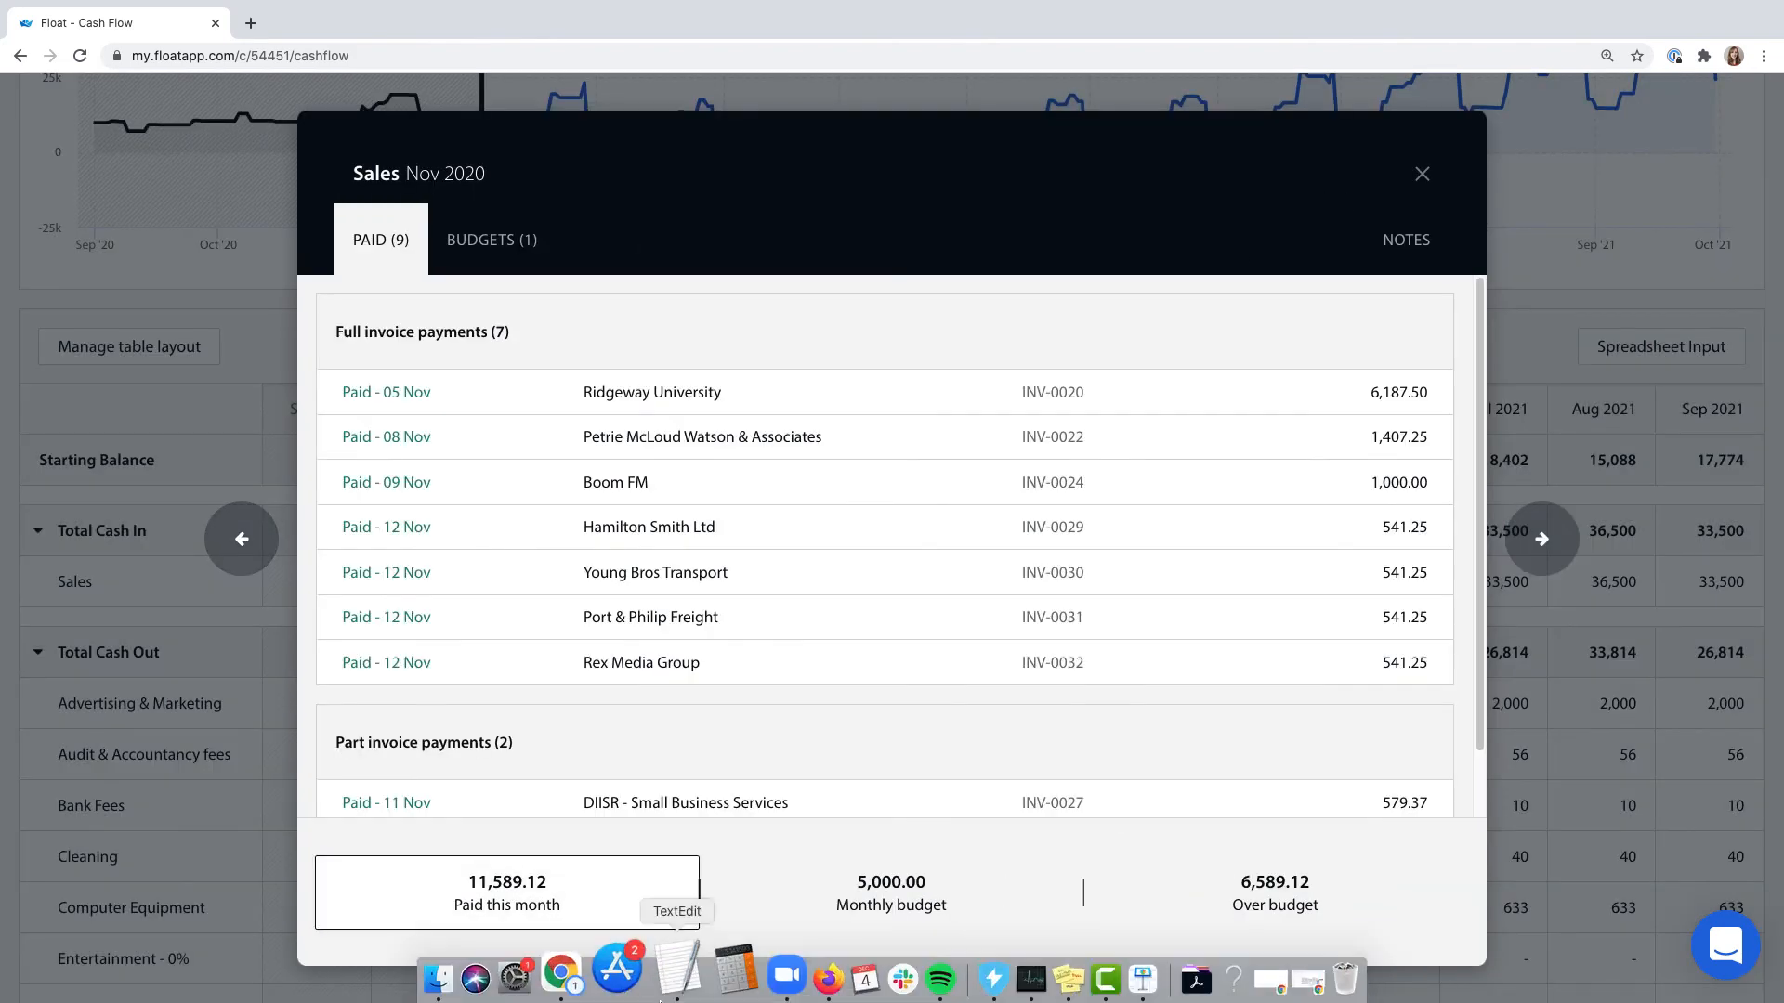
pyautogui.click(1423, 173)
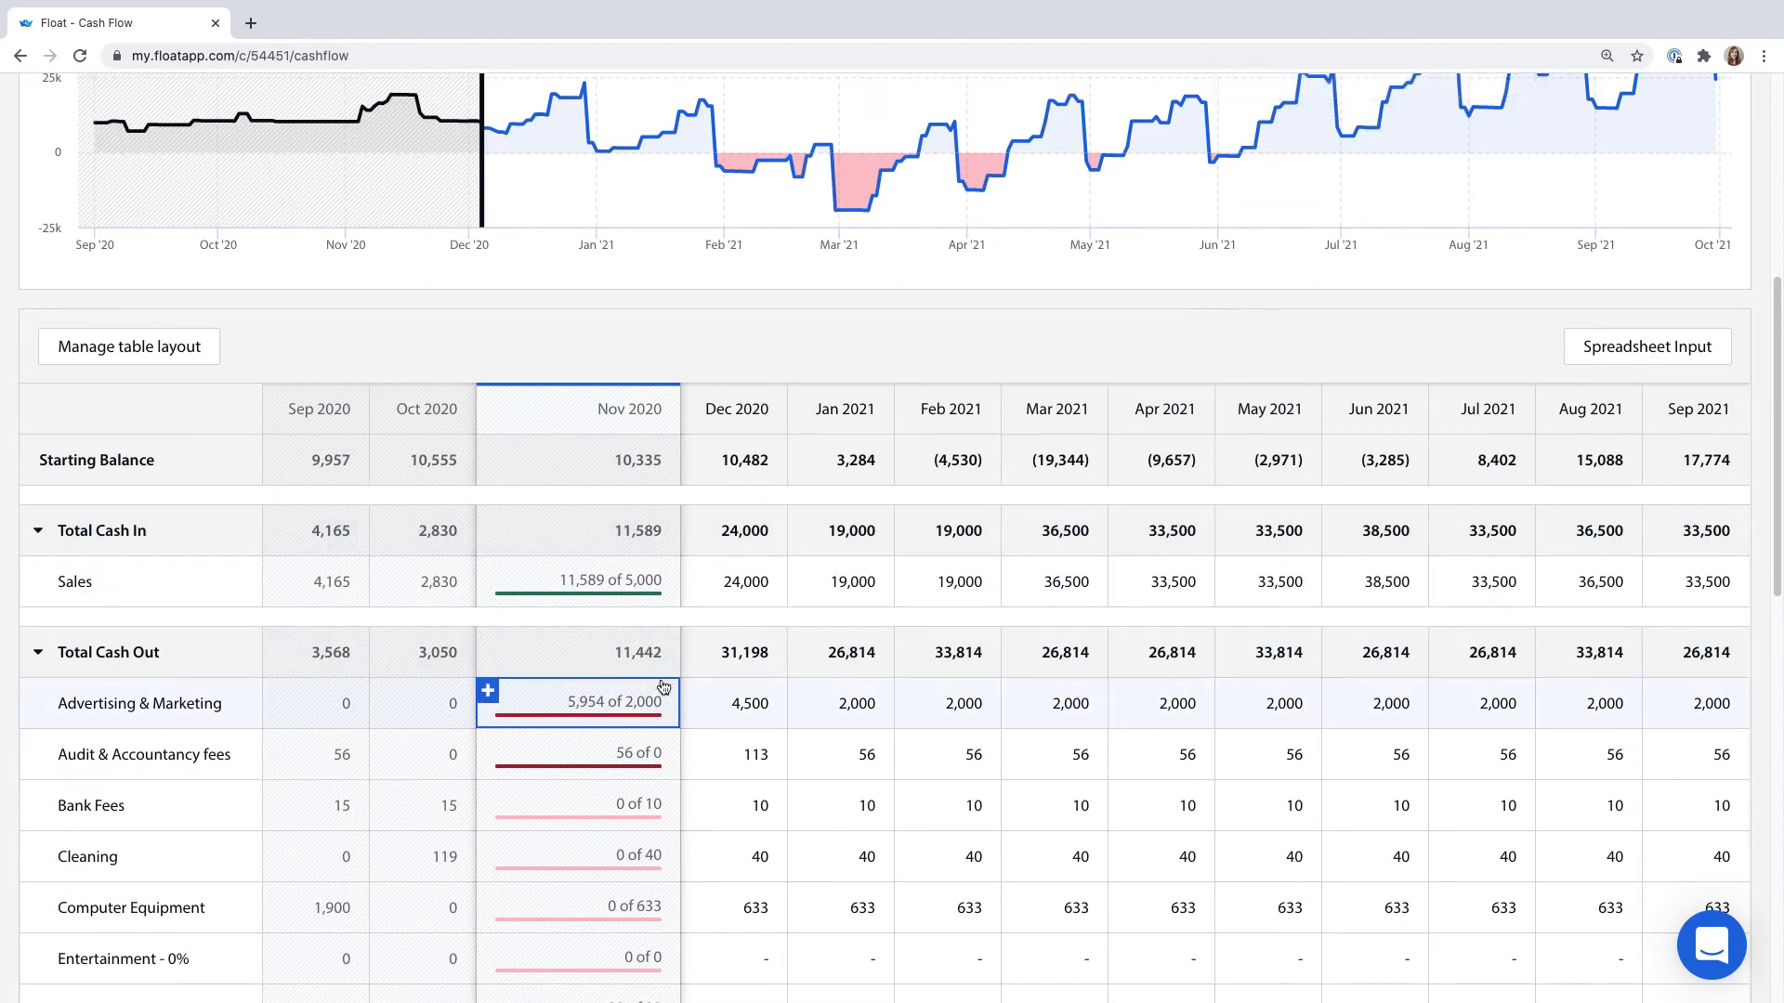
pyautogui.click(621, 712)
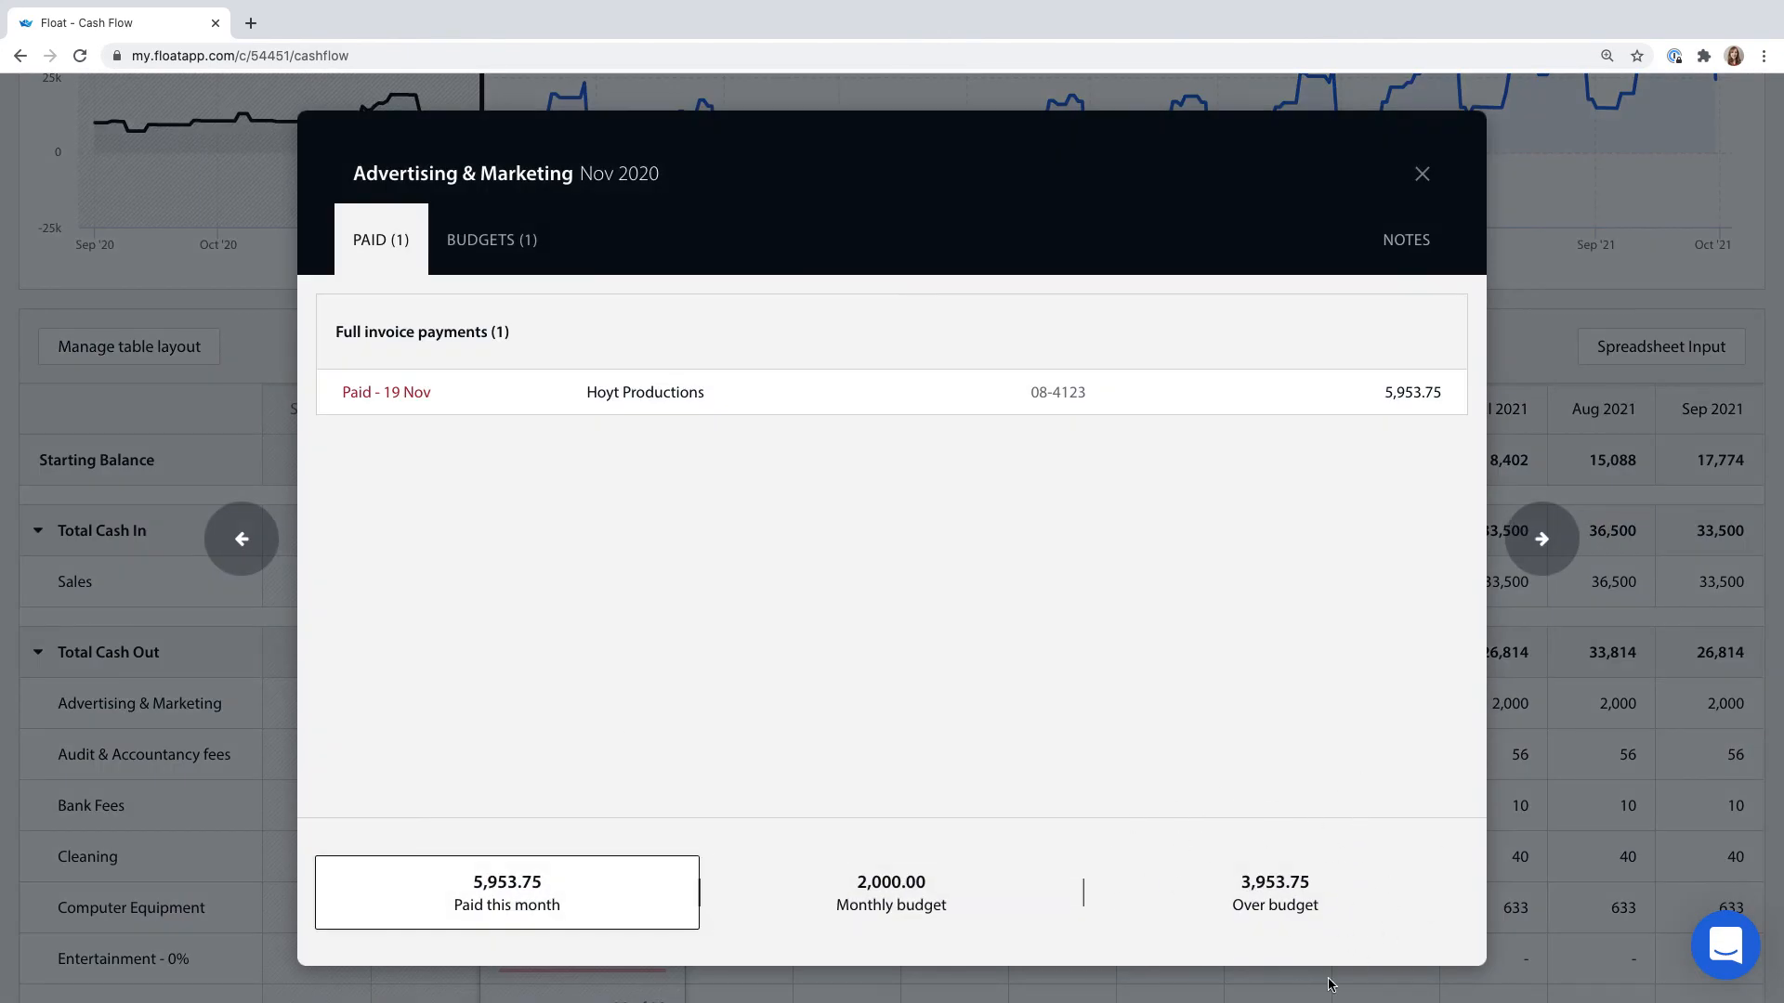
pyautogui.click(1423, 174)
# - Open the Budget variance insight and compare budgeted with actual amounts across the accounts
pyautogui.scroll(6, 1505, 347)
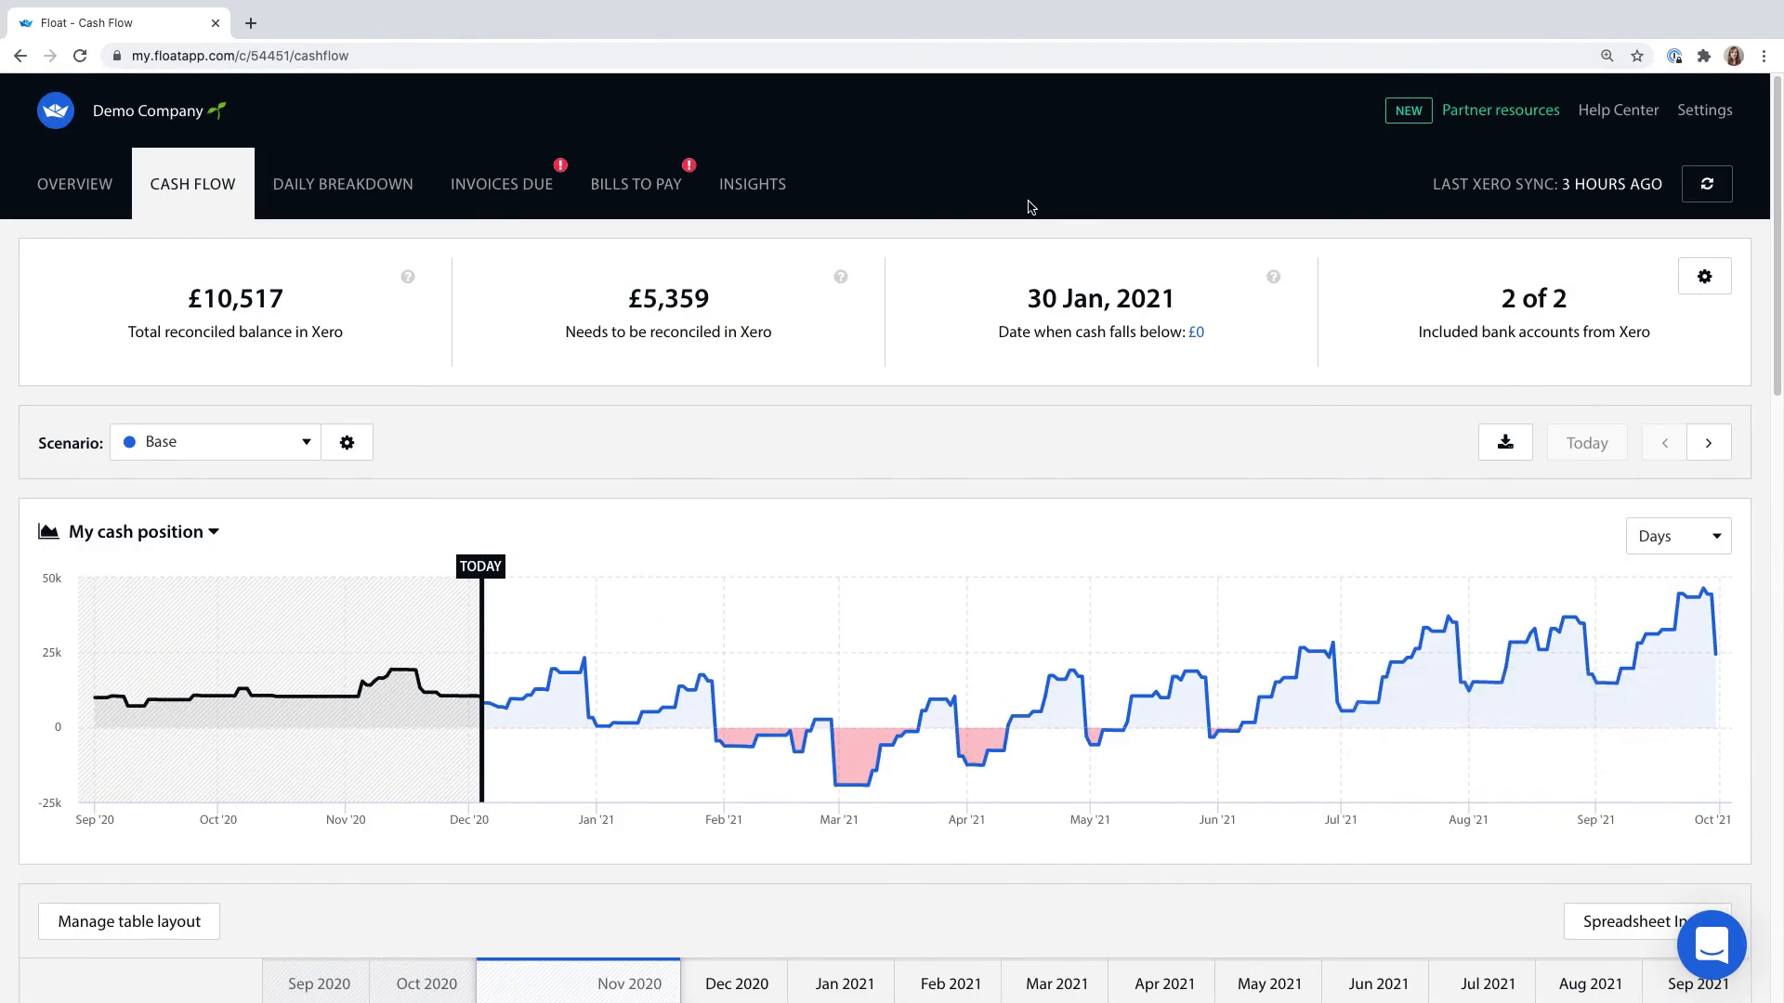
pyautogui.click(753, 184)
pyautogui.click(1279, 398)
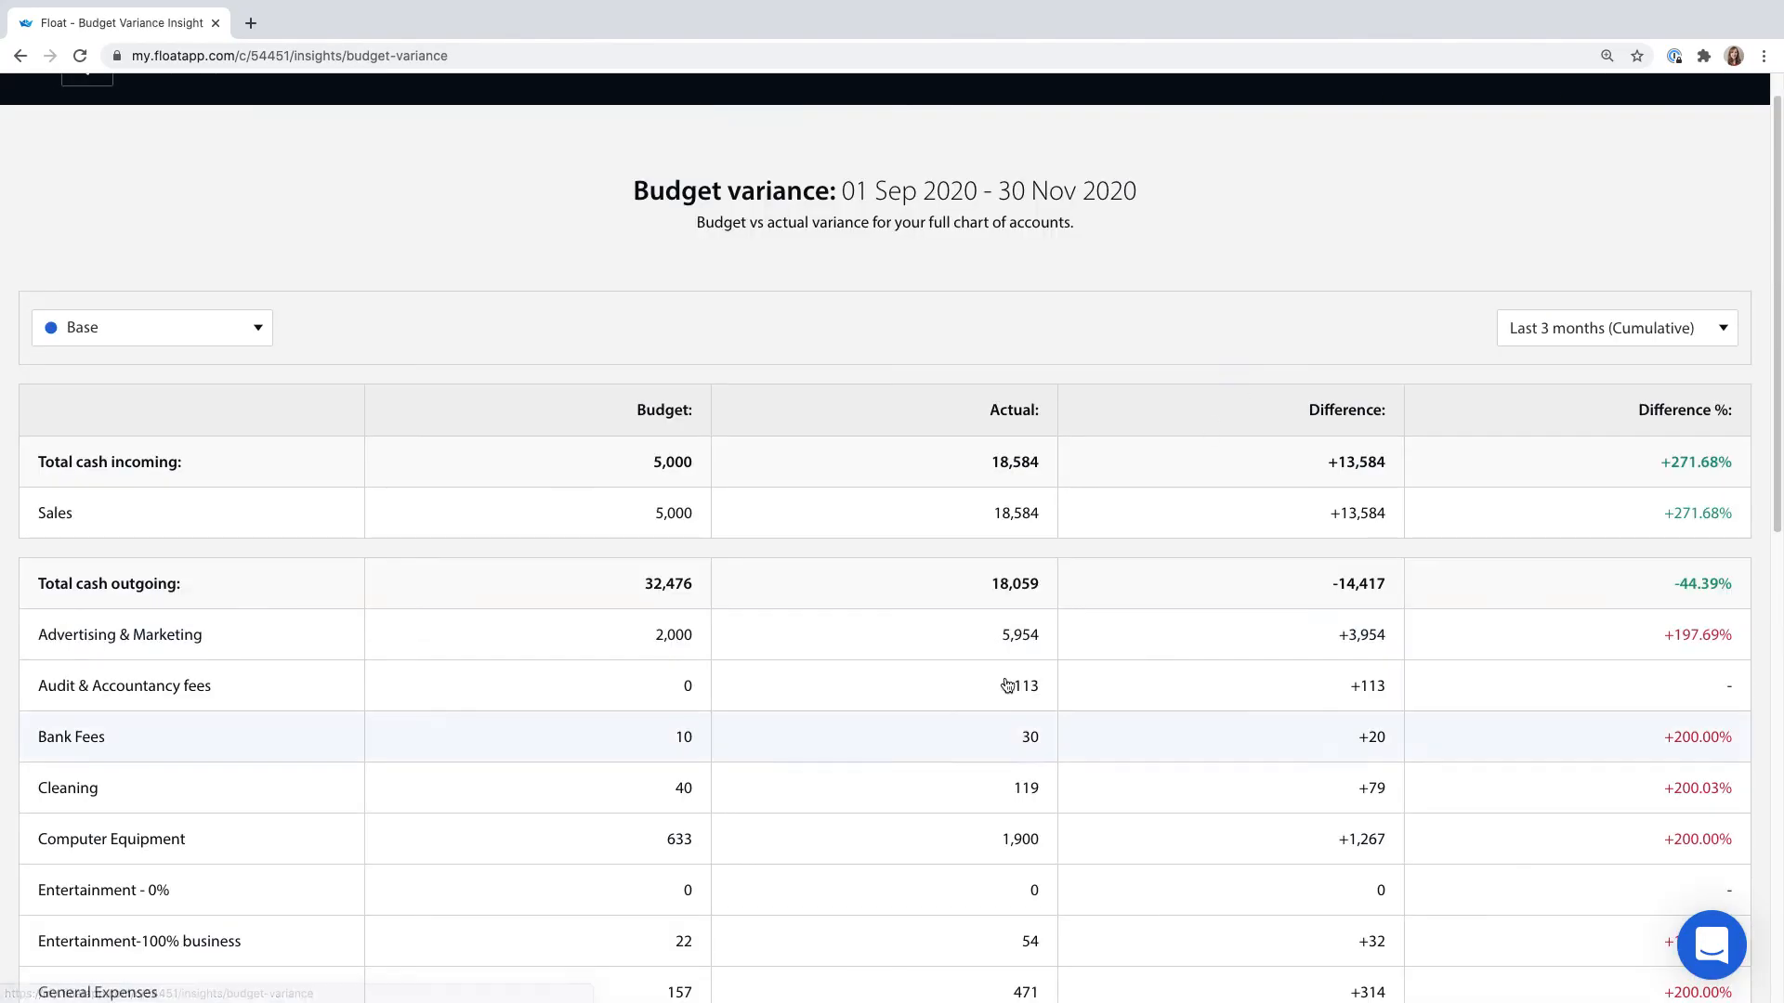
pyautogui.scroll(-2, 900, 824)
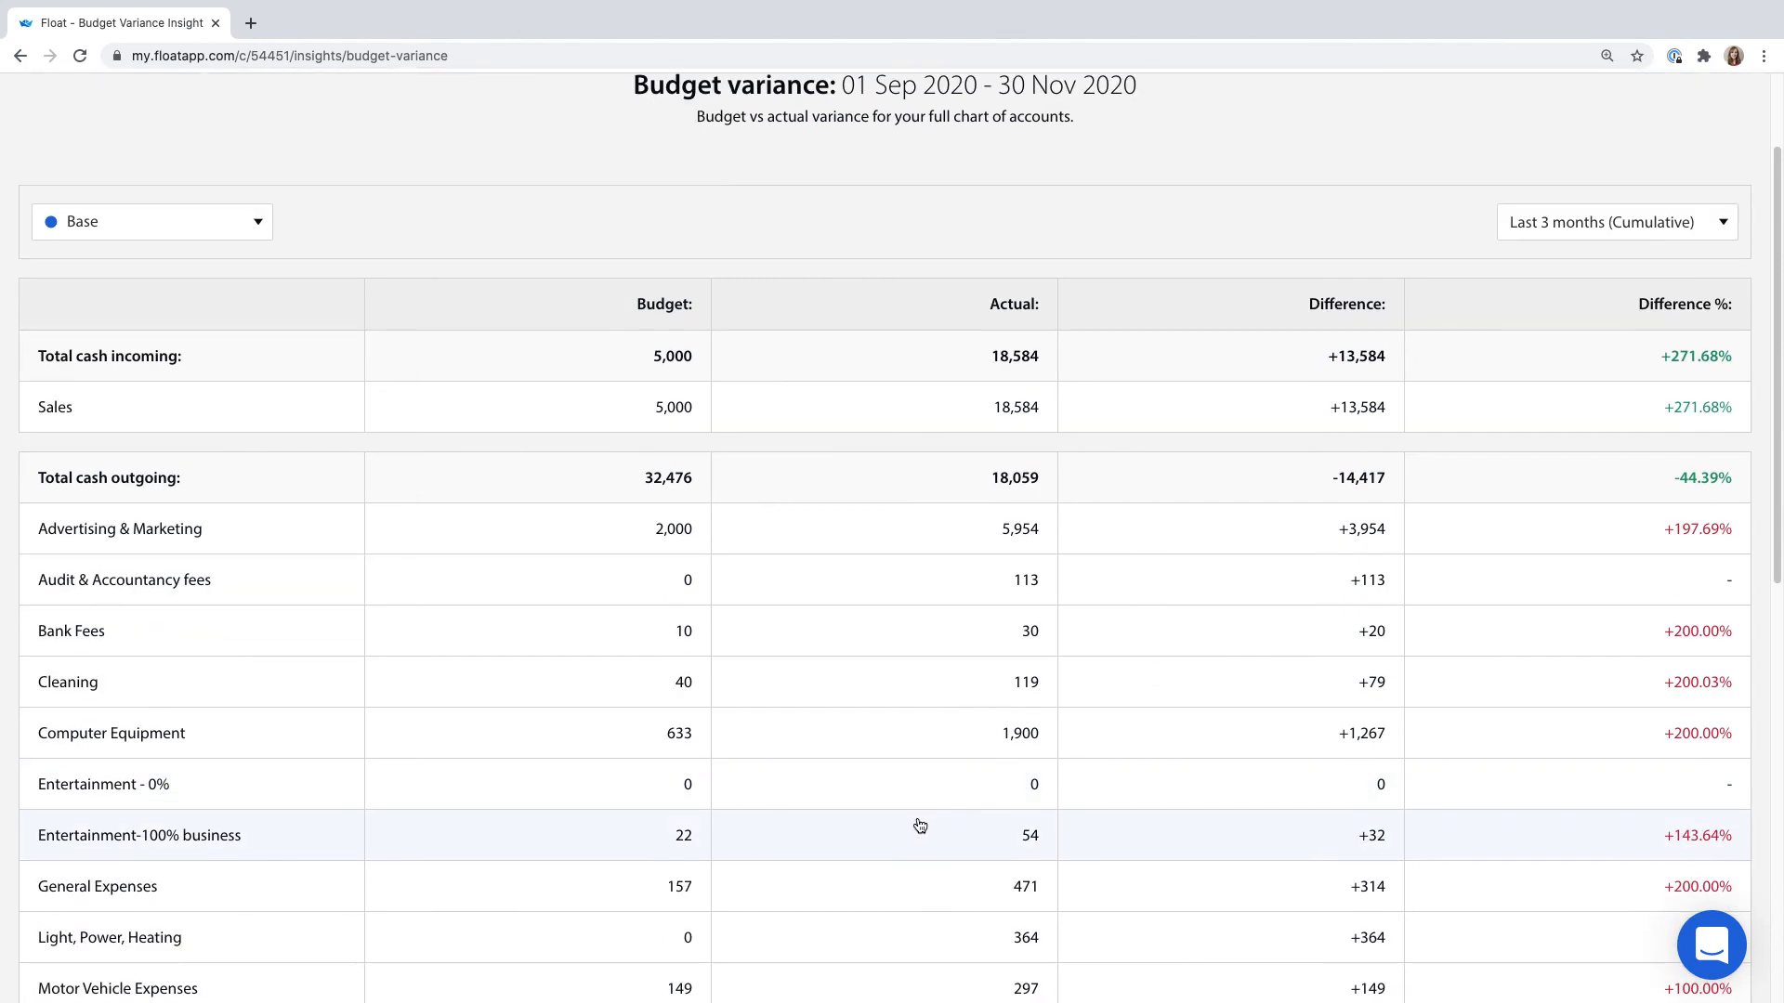
# - Open the Daily Breakdown and set the start of its date range to 03 Dec 2020
pyautogui.scroll(2, 920, 825)
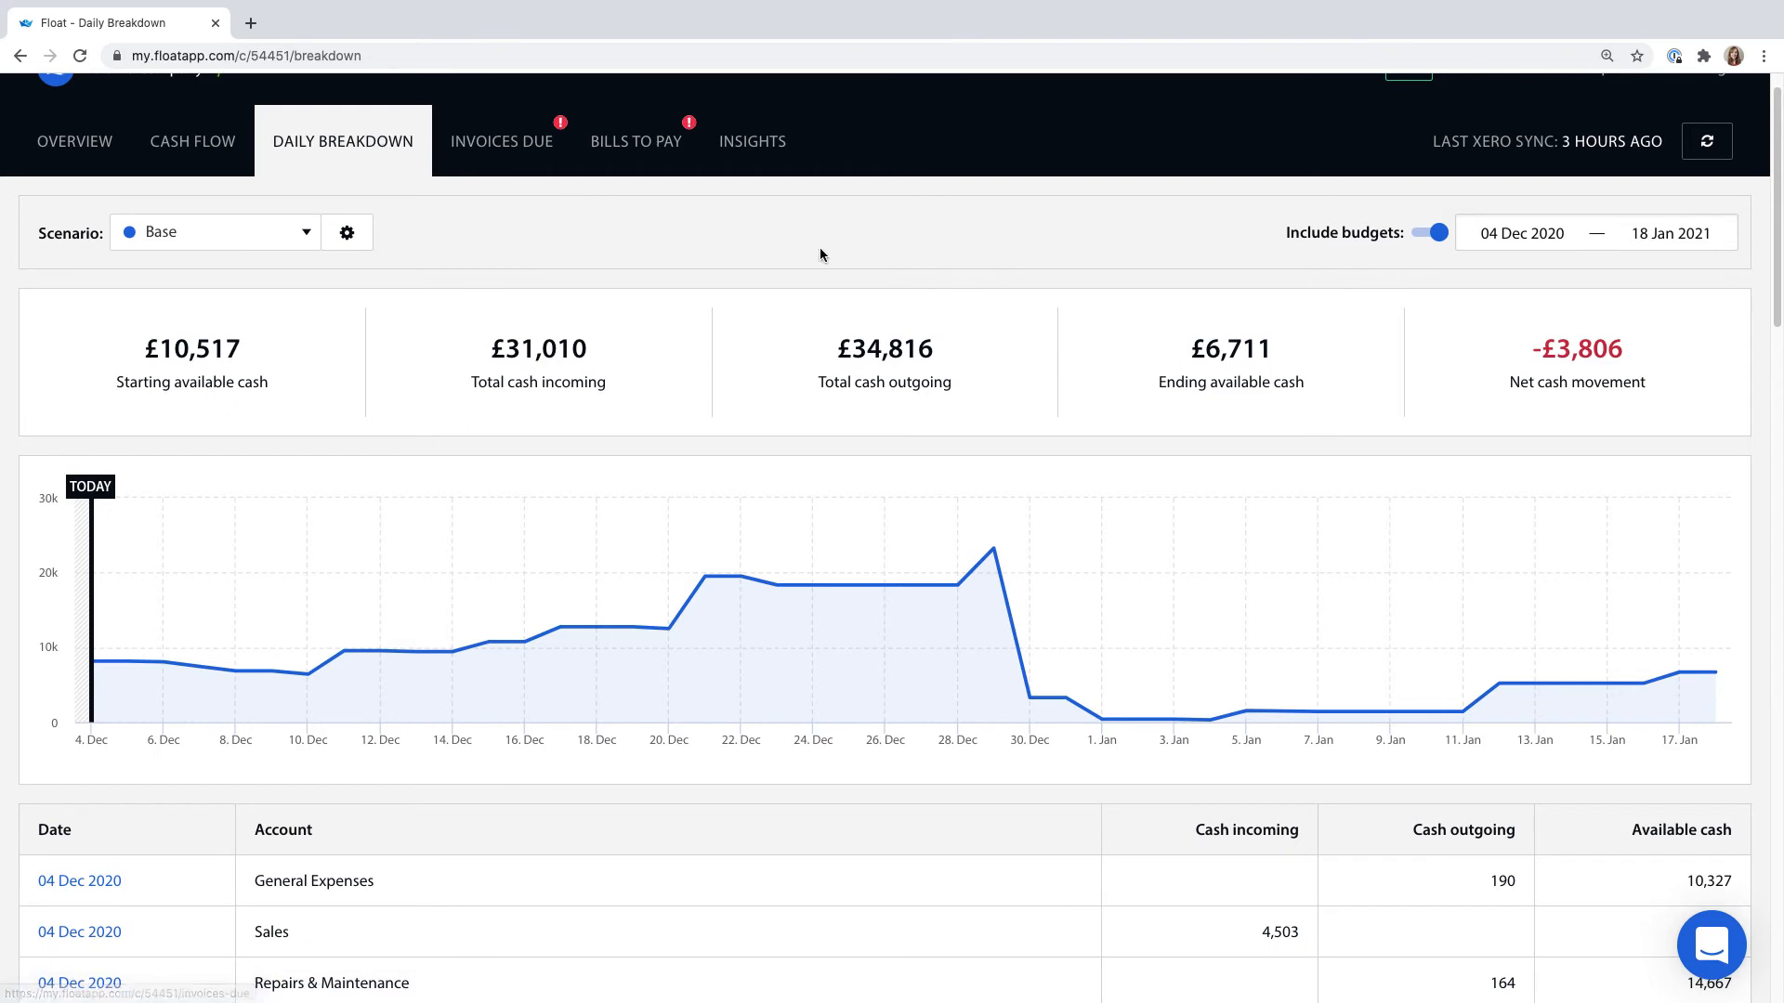
pyautogui.click(1527, 232)
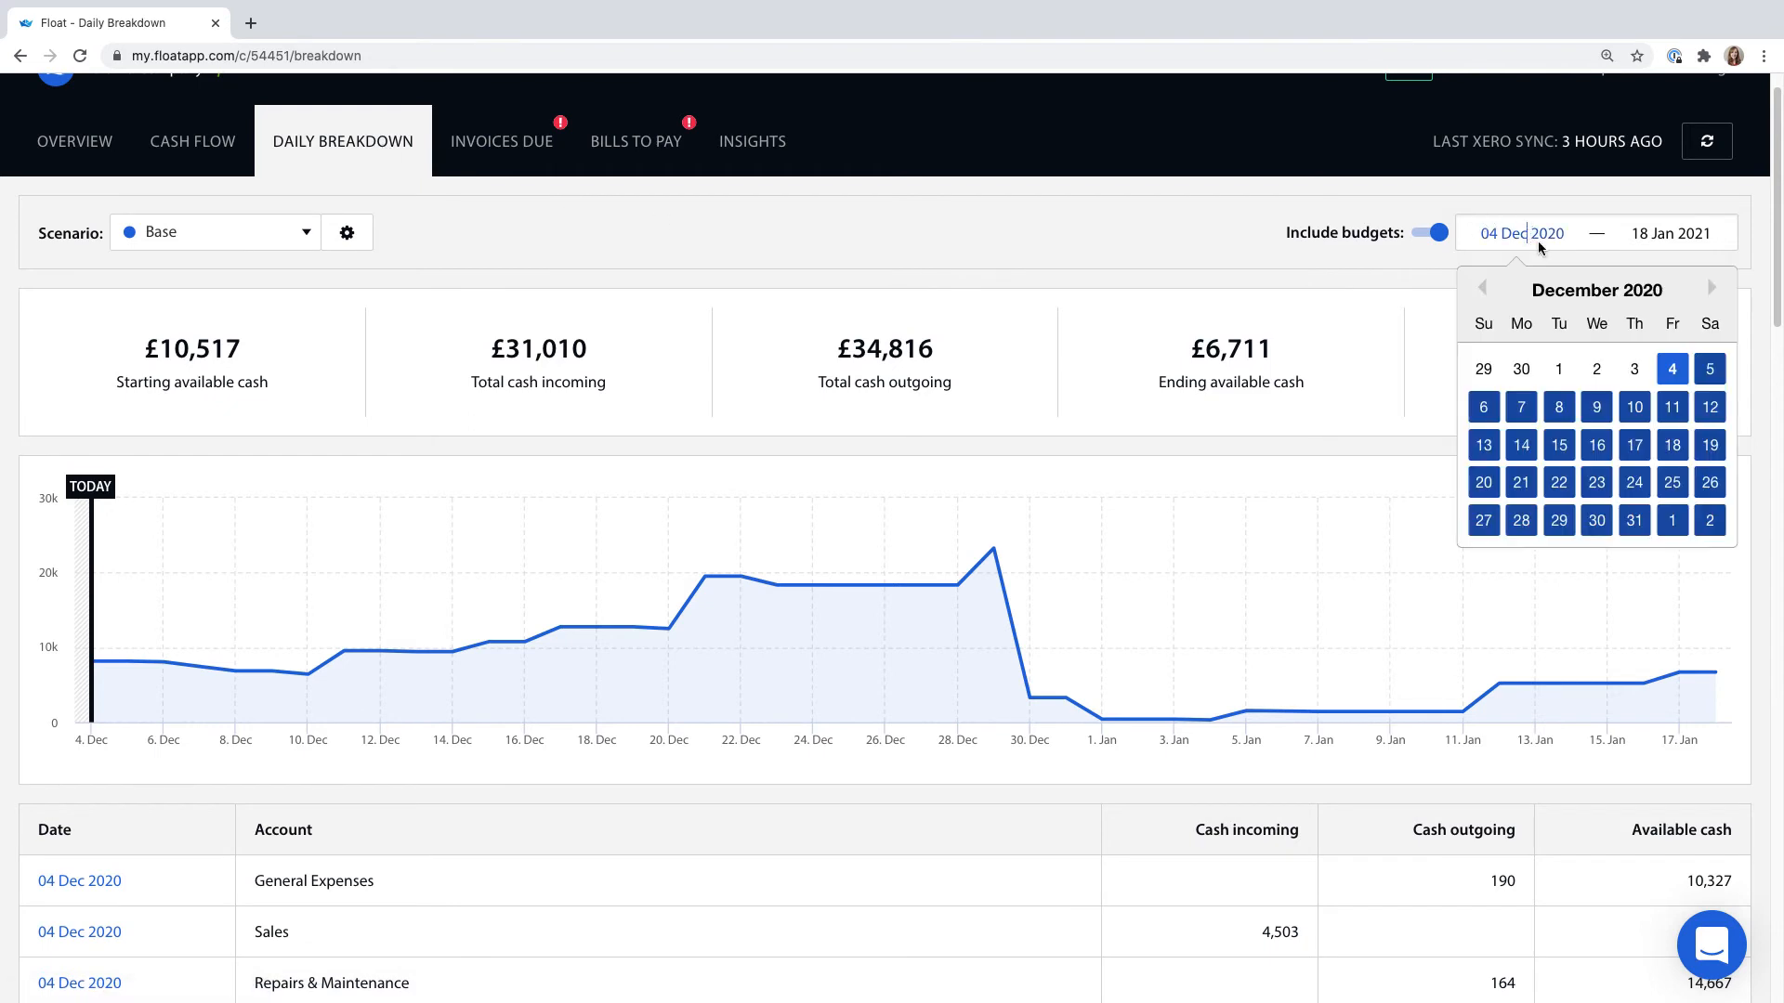
pyautogui.click(1634, 369)
pyautogui.click(1315, 258)
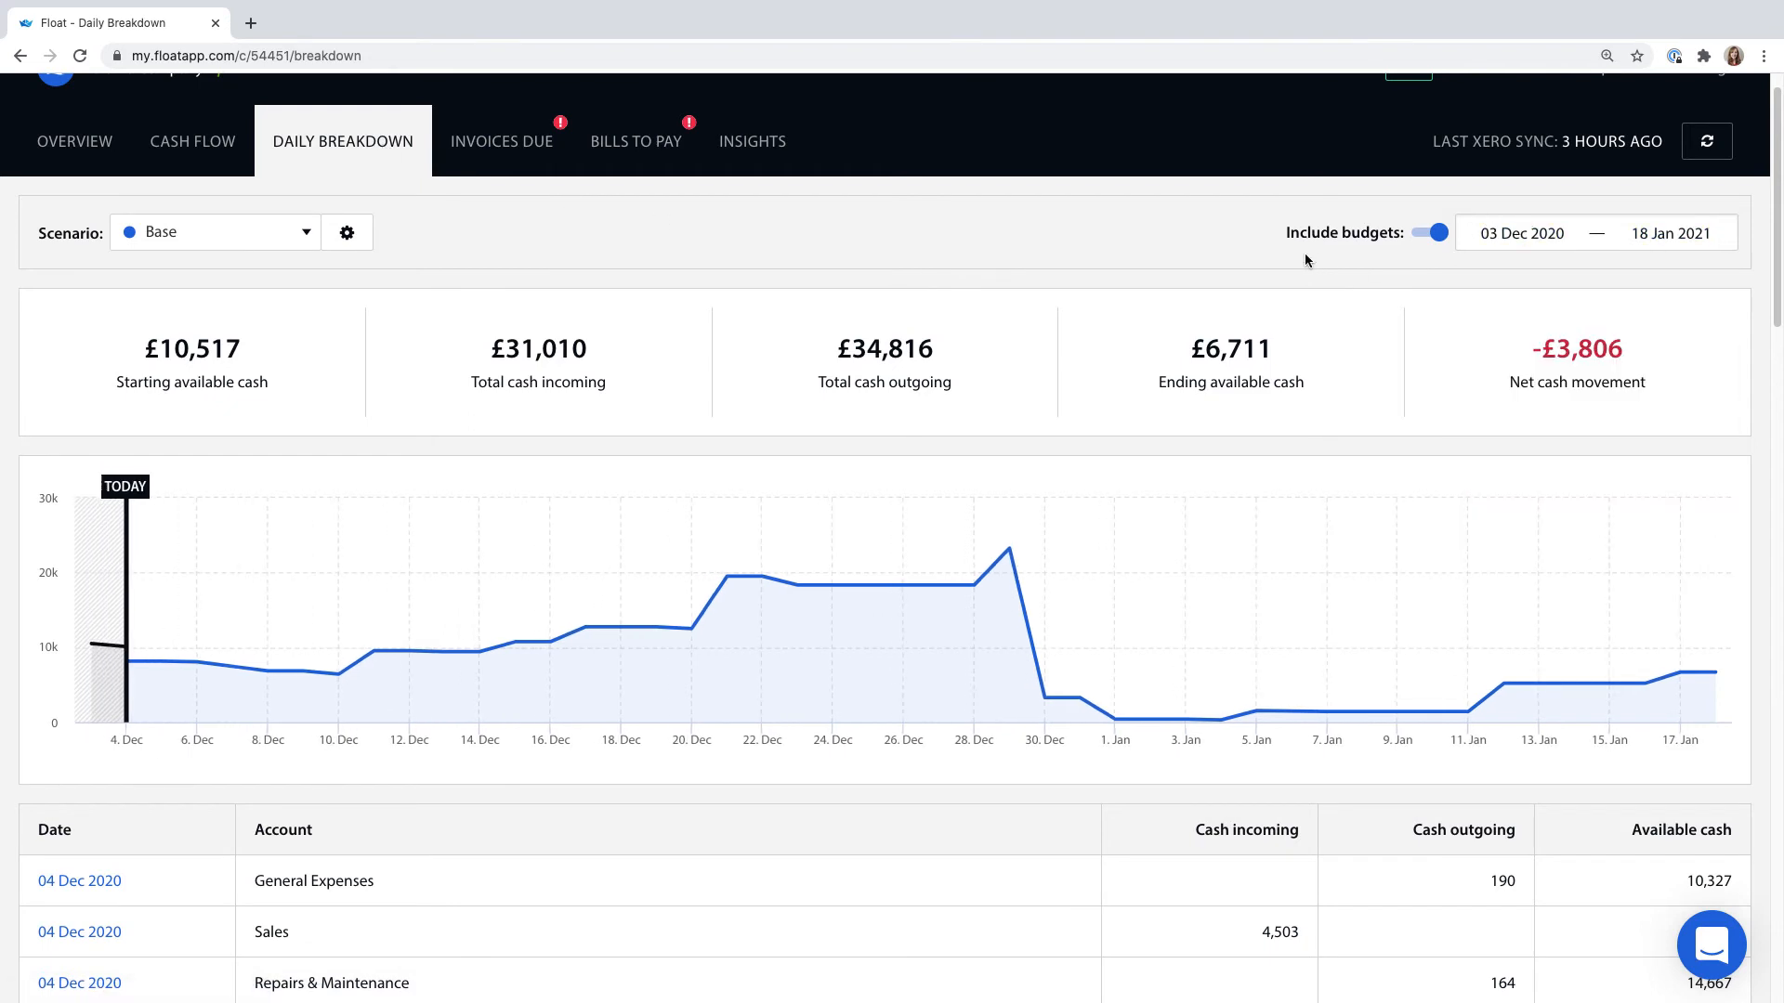
# - Look through the daily list of incoming and outgoing cash by account, including the remaining budgets
pyautogui.click(1438, 234)
pyautogui.scroll(-3, 1431, 238)
pyautogui.scroll(-3, 1430, 245)
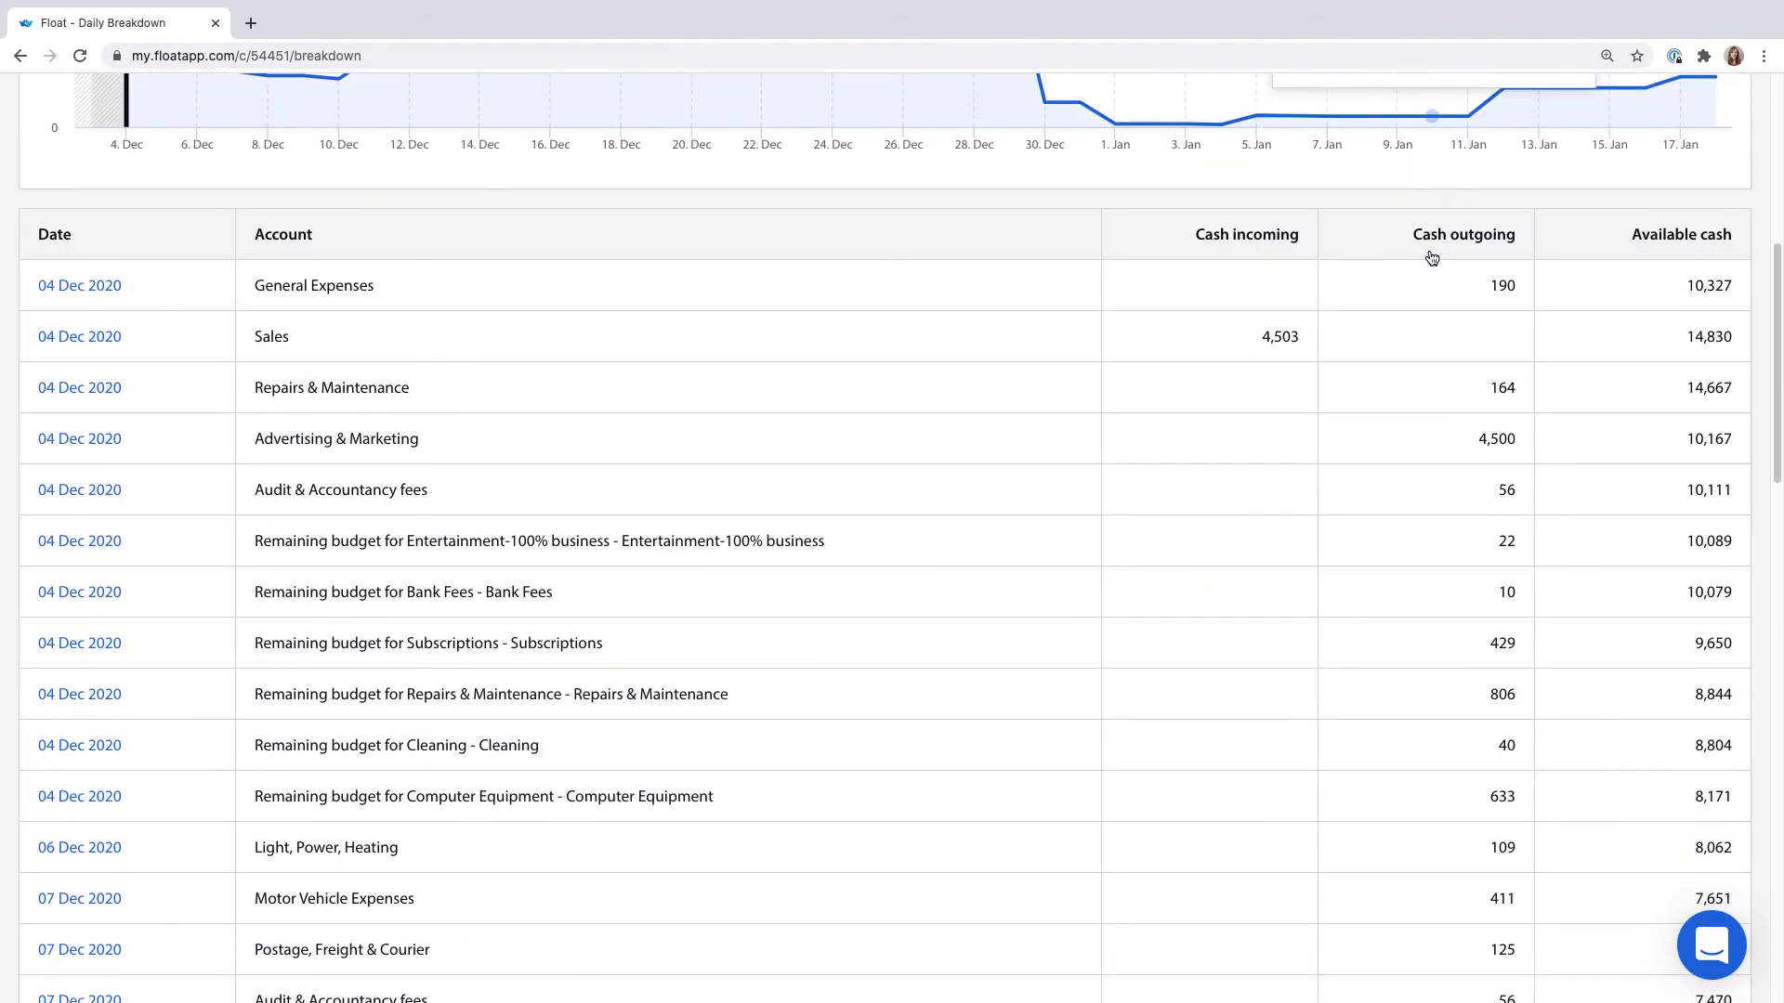